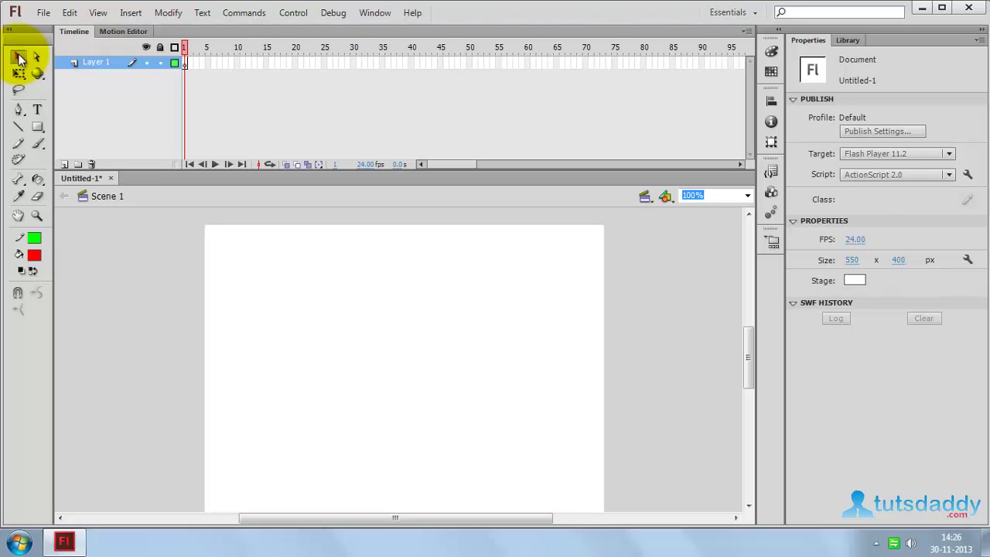
Draw a red rectangle with a thick yellow stroke on the stage, about 160 px wide and 260 px high
{"action": "left_click", "coordinate": [19, 58]}
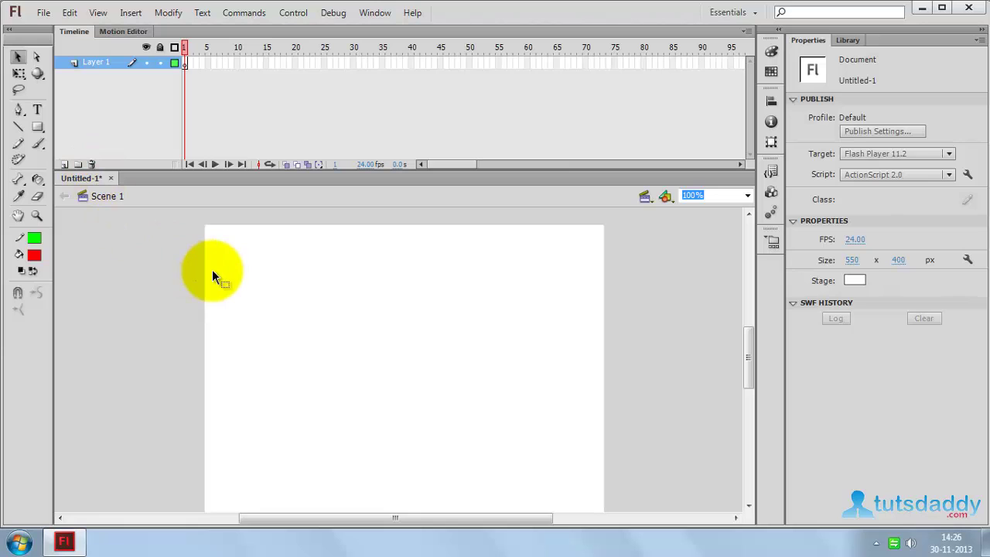
{"action": "left_click", "coordinate": [37, 127]}
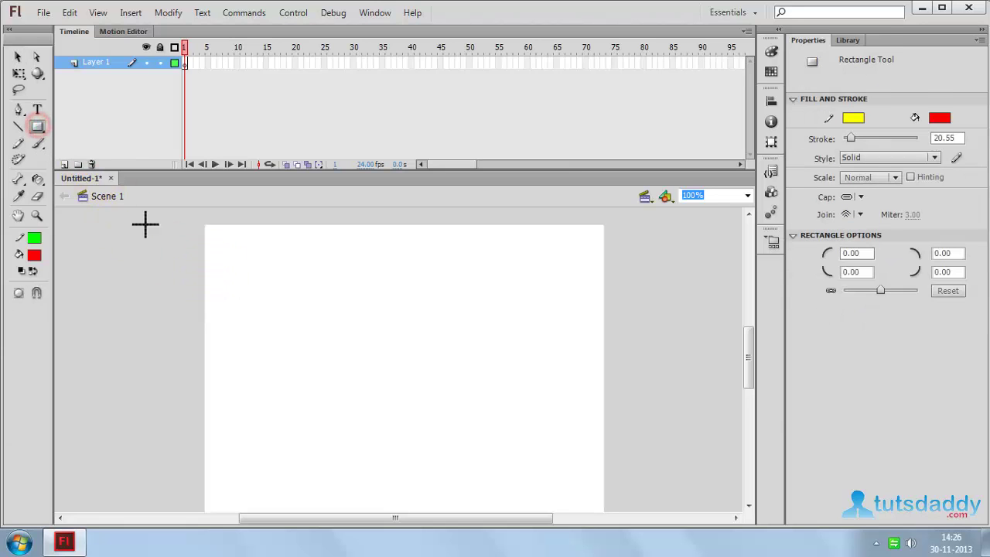
{"action": "mouse_move", "coordinate": [287, 290]}
{"action": "left_mouse_down"}
{"action": "mouse_move", "coordinate": [366, 392]}
{"action": "mouse_move", "coordinate": [376, 477]}
{"action": "mouse_move", "coordinate": [401, 478]}
{"action": "left_mouse_up"}
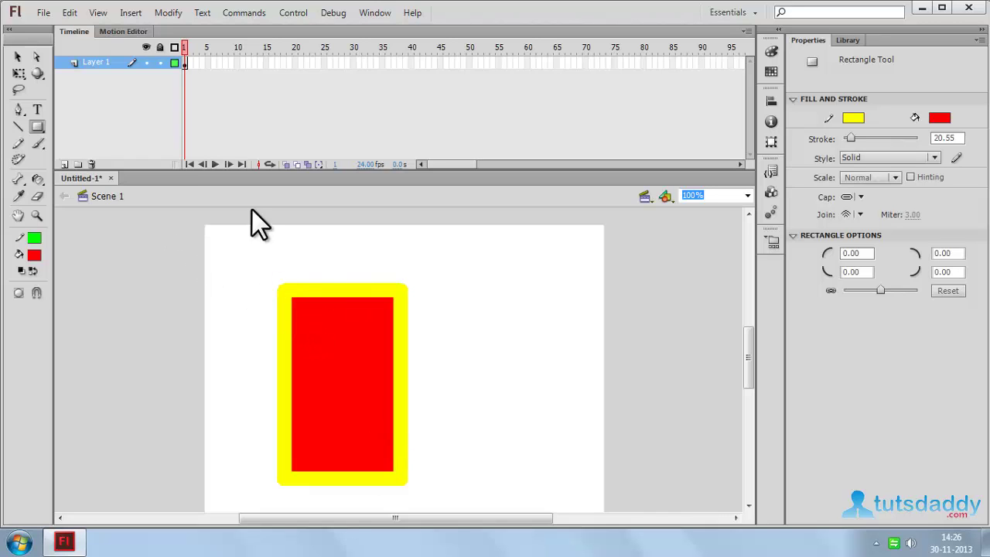
Select the whole rectangle, including its stroke, and move it to about X 128 and Y 98
{"action": "left_click", "coordinate": [17, 57]}
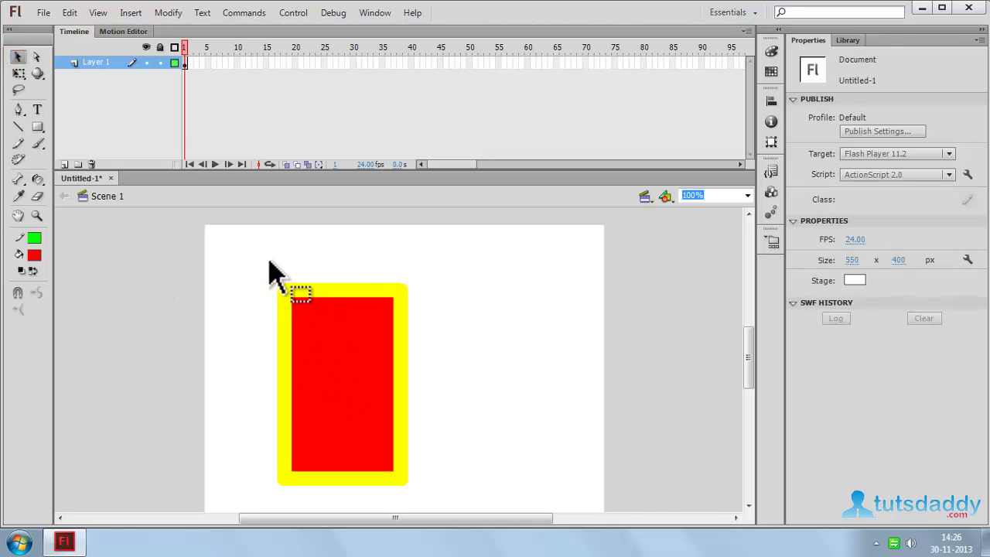
{"action": "mouse_move", "coordinate": [258, 263]}
{"action": "left_mouse_down"}
{"action": "mouse_move", "coordinate": [283, 320]}
{"action": "mouse_move", "coordinate": [446, 521]}
{"action": "left_mouse_up"}
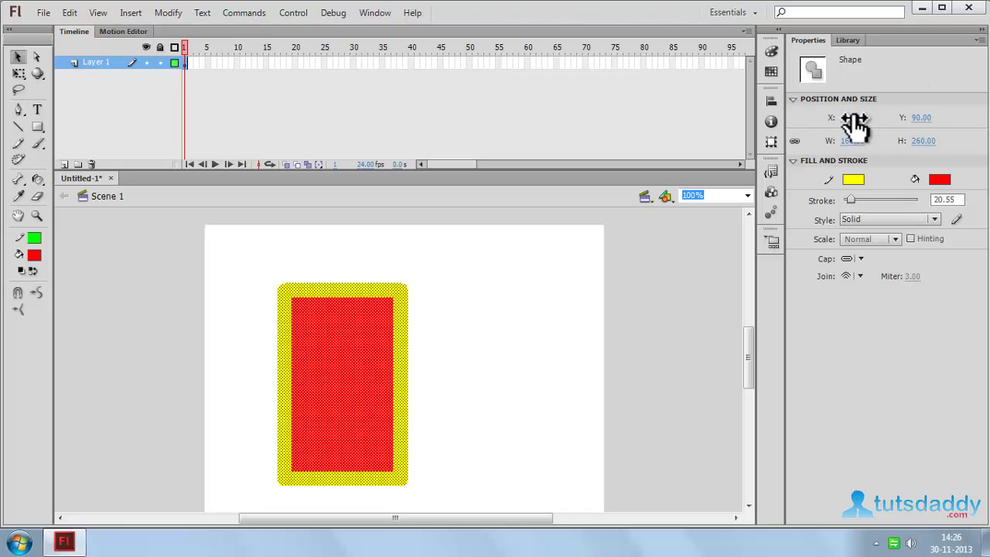
{"action": "left_click_drag", "start_coordinate": [853, 117], "coordinate": [895, 132]}
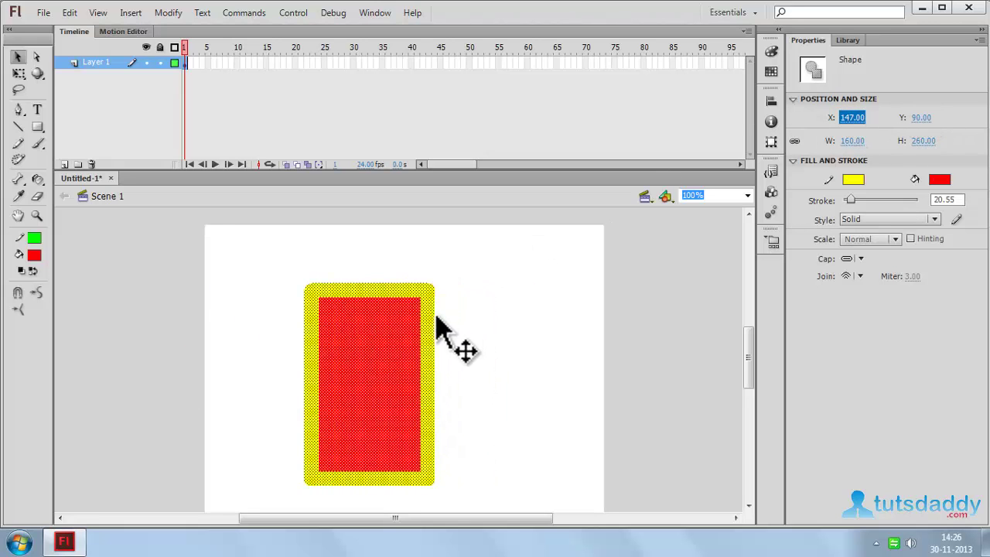
{"action": "left_click_drag", "start_coordinate": [382, 345], "coordinate": [361, 358]}
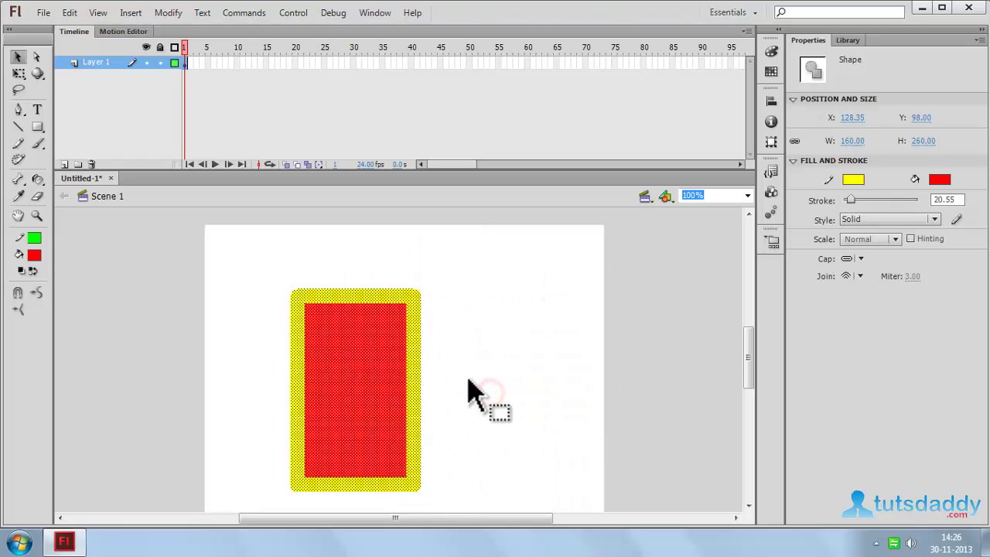
Restyle the selected rectangle with a green #00FF00 stroke of about 8.75 and a cyan fill
{"action": "left_click", "coordinate": [853, 181]}
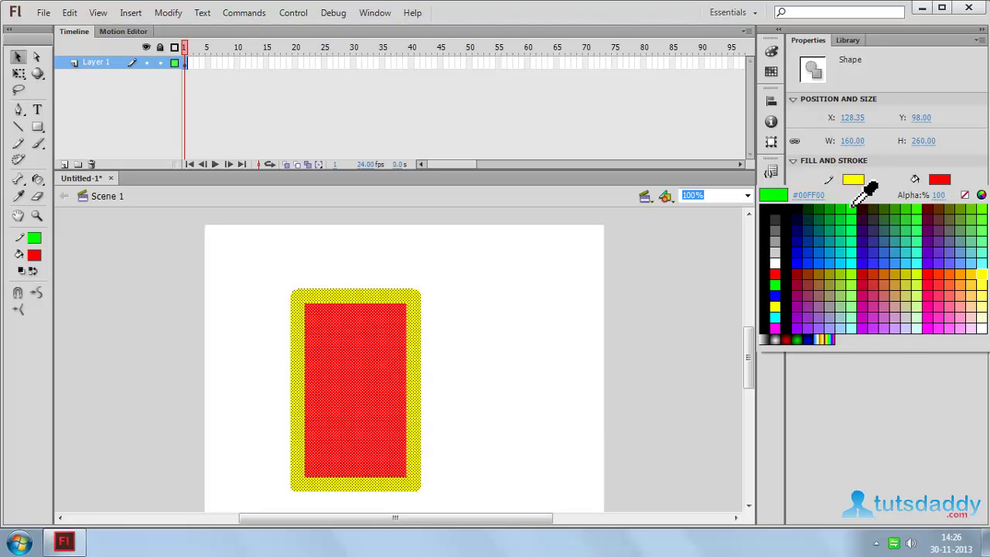
{"action": "left_click", "coordinate": [850, 207]}
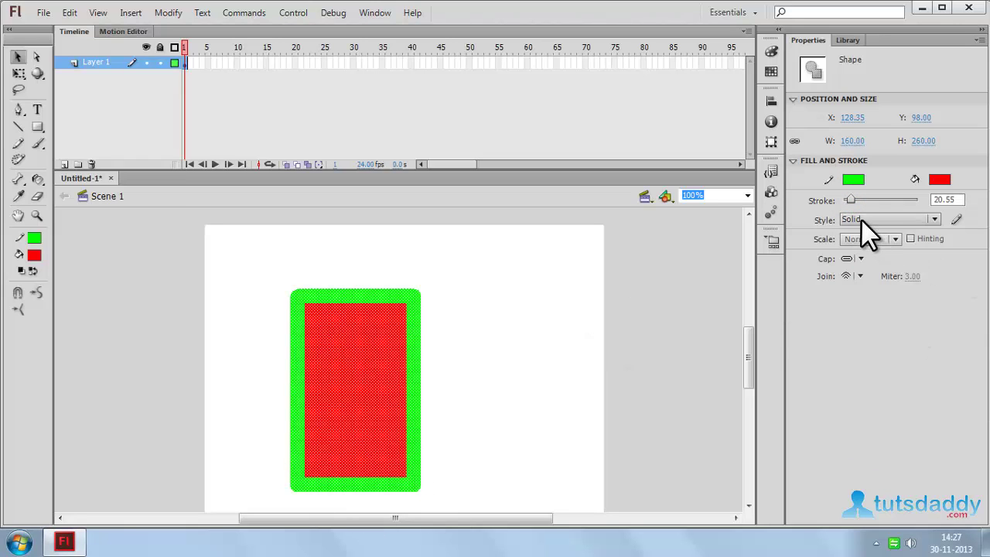
{"action": "left_click_drag", "start_coordinate": [853, 202], "coordinate": [847, 204]}
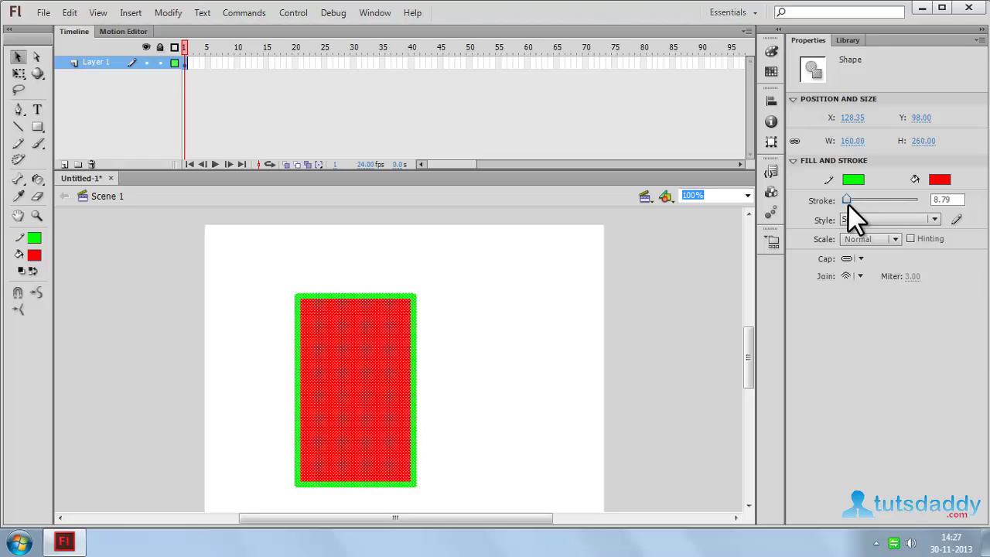
{"action": "left_click", "coordinate": [940, 180]}
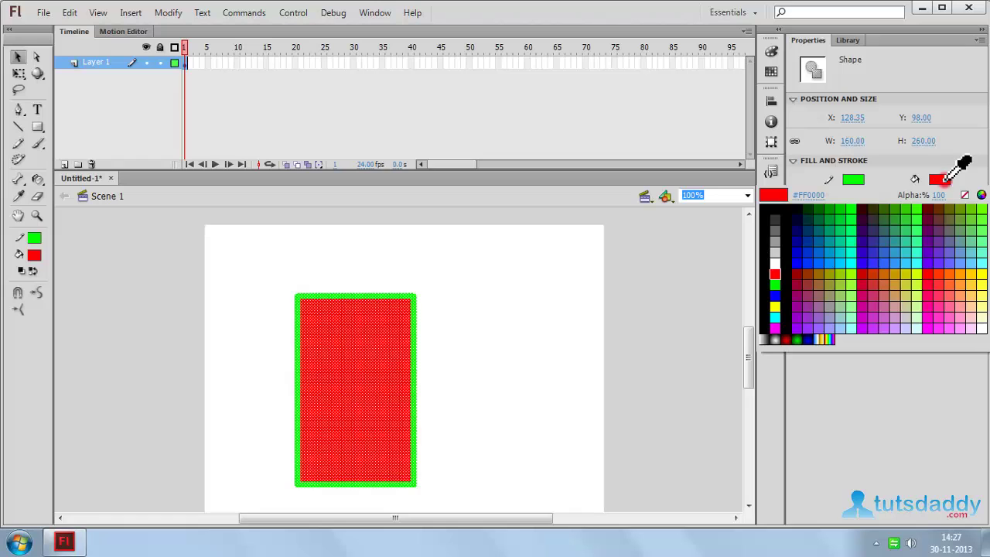
{"action": "left_click", "coordinate": [775, 318]}
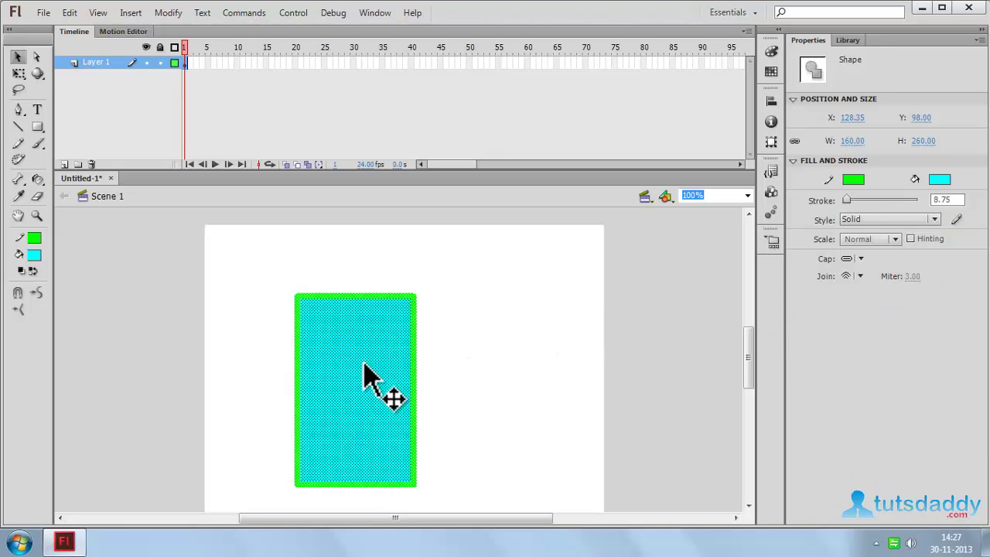
{"action": "left_click", "coordinate": [470, 354]}
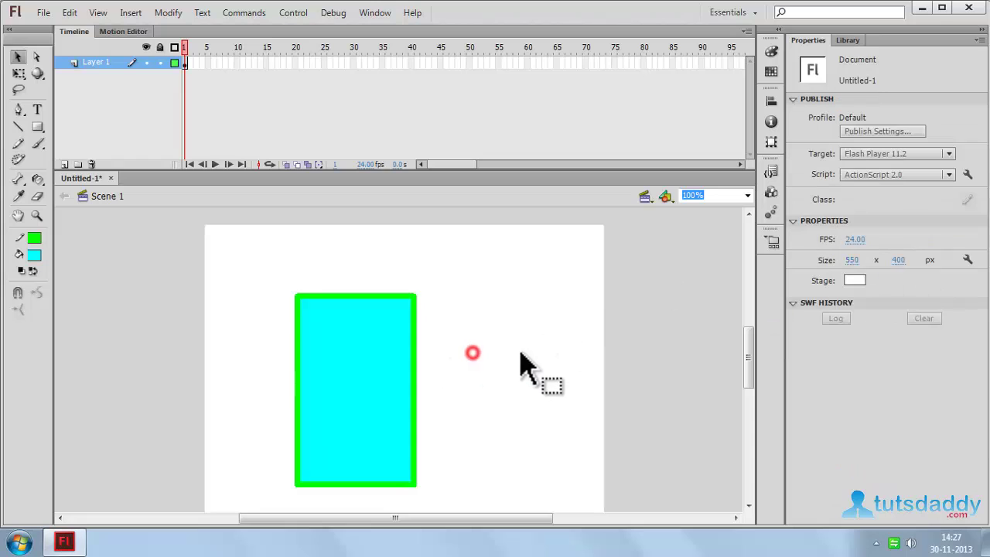
Fill the rectangle with the red-to-black radial gradient using the Paint Bucket tool
{"action": "left_click", "coordinate": [35, 181]}
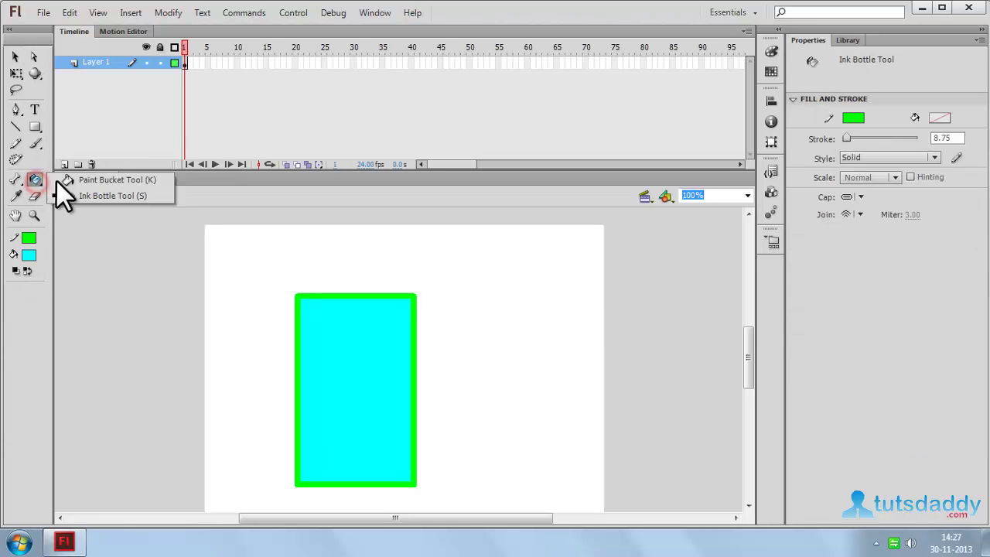
{"action": "left_click", "coordinate": [87, 184]}
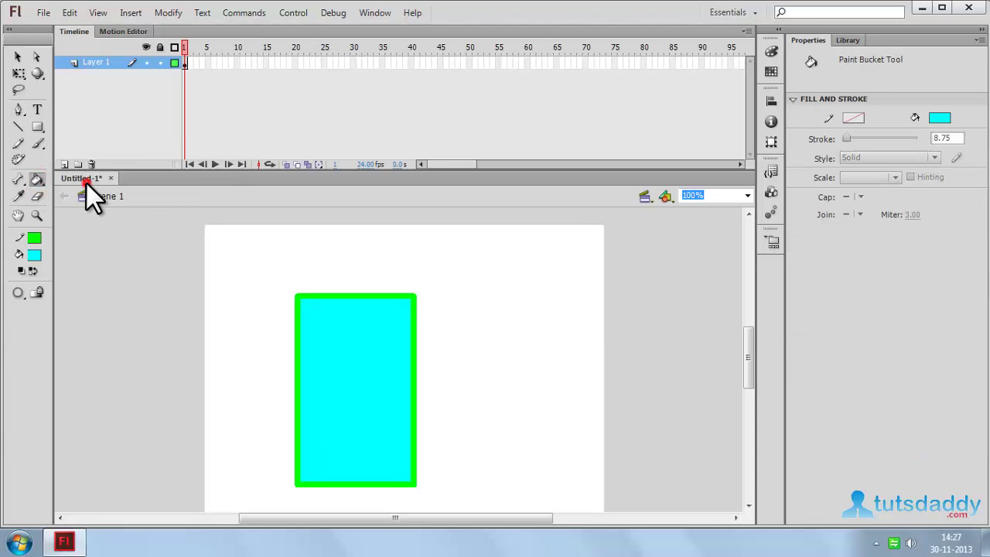
{"action": "left_click", "coordinate": [34, 255]}
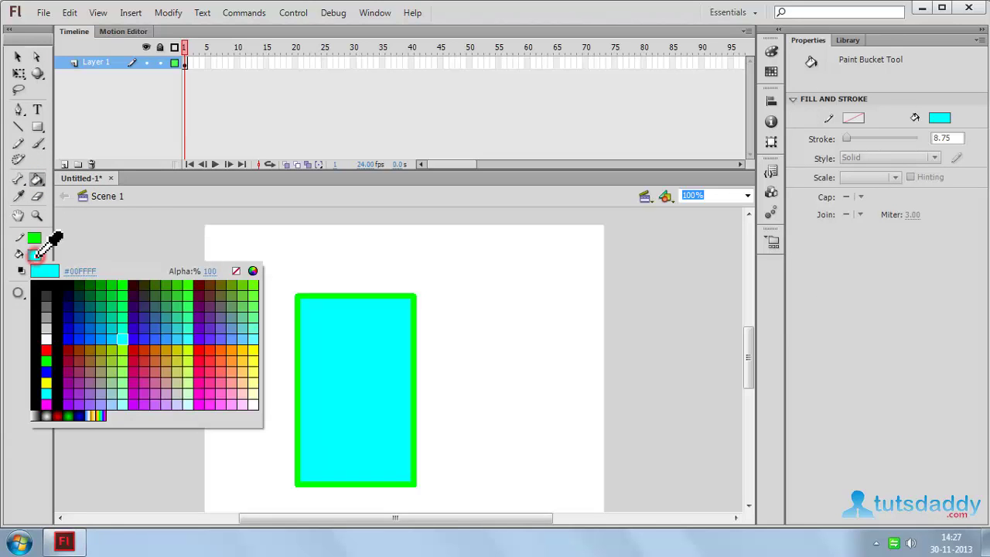
{"action": "left_click", "coordinate": [60, 419]}
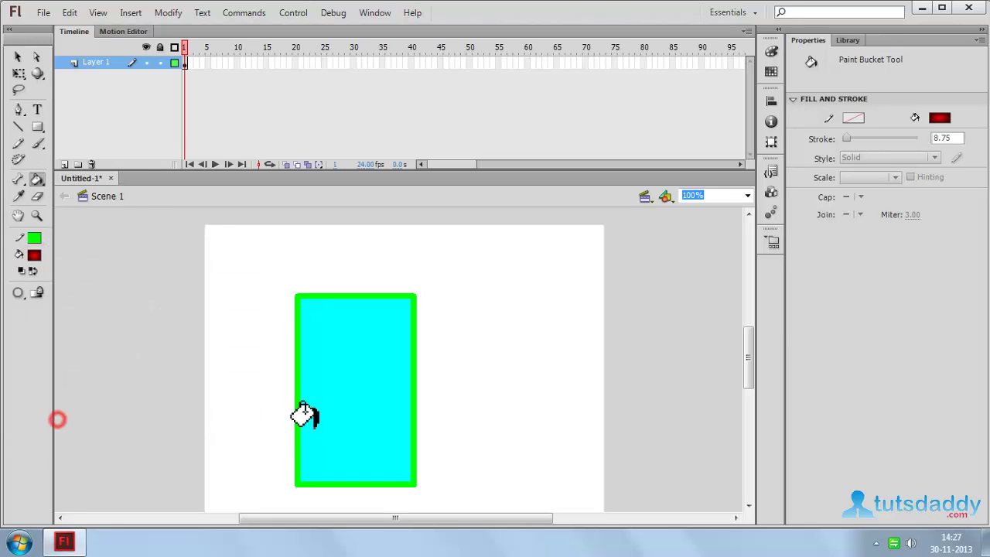
{"action": "left_click", "coordinate": [333, 383]}
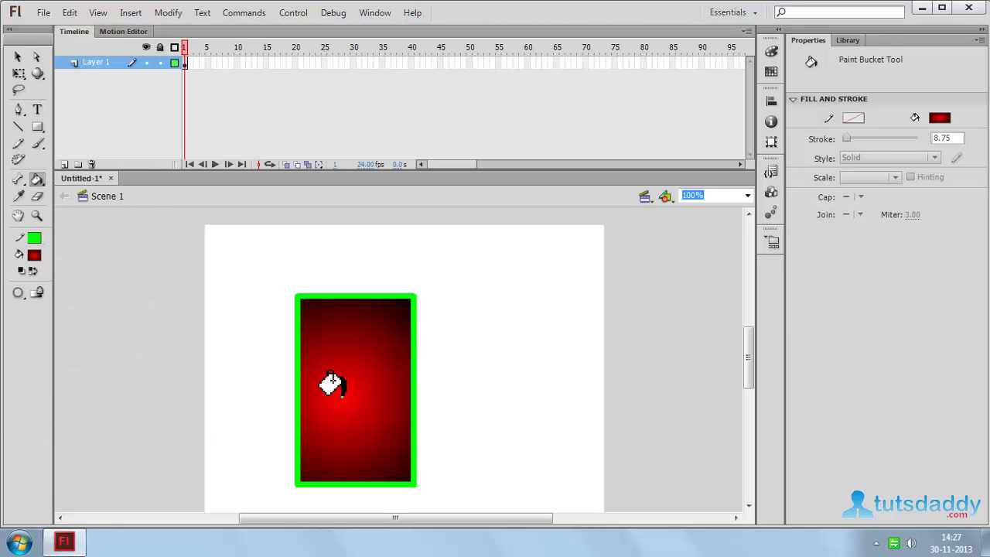
Reapply the radial gradient from various points inside the rectangle to shift its bright centre, ending near the middle
{"action": "left_click", "coordinate": [371, 347]}
{"action": "left_click", "coordinate": [379, 322]}
{"action": "left_click", "coordinate": [320, 305]}
{"action": "left_click", "coordinate": [320, 357]}
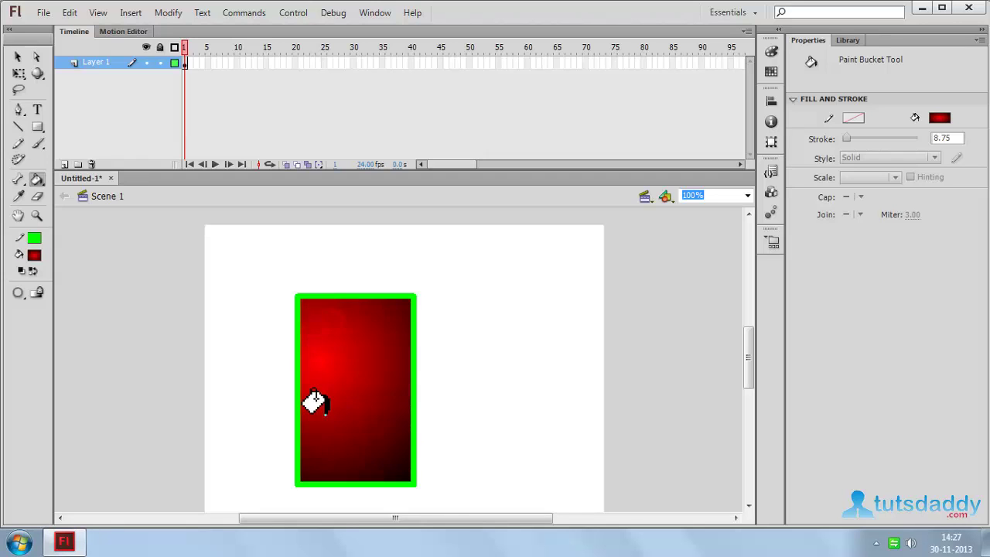
{"action": "left_click", "coordinate": [324, 422]}
{"action": "left_click", "coordinate": [377, 422]}
{"action": "left_click", "coordinate": [383, 340]}
{"action": "left_click", "coordinate": [336, 336]}
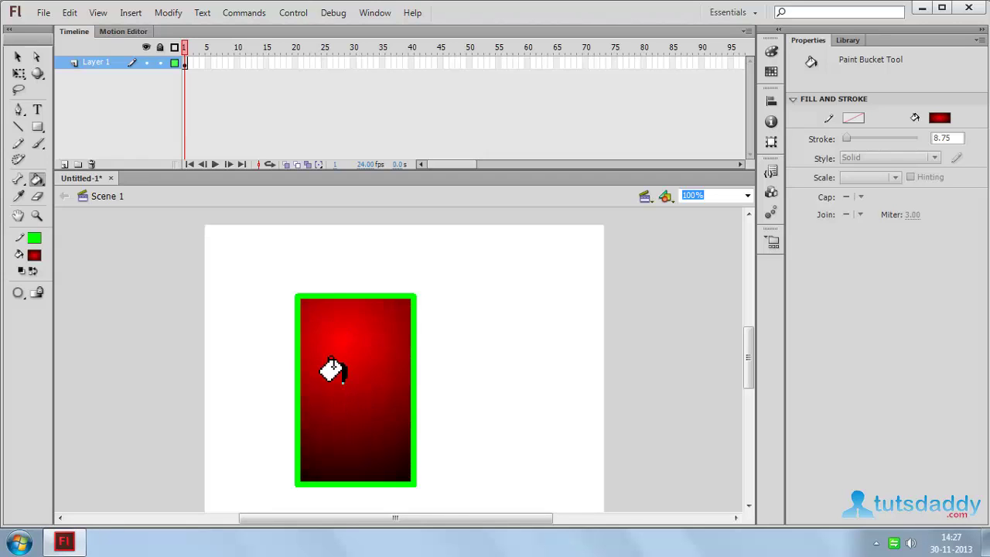
{"action": "left_click", "coordinate": [343, 379]}
Apply a magenta stroke to the rectangle's outline using the Ink Bottle tool
{"action": "left_click", "coordinate": [34, 179]}
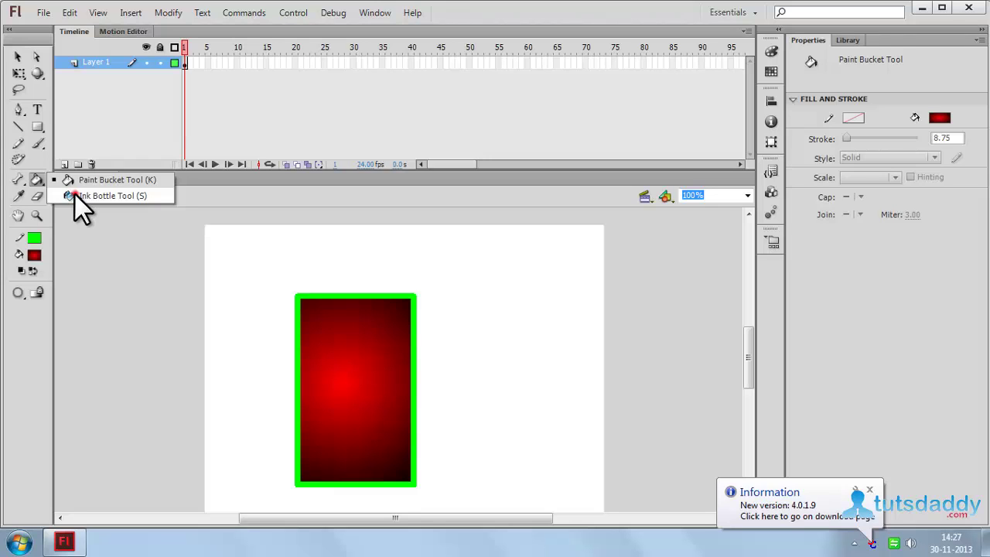
{"action": "left_click", "coordinate": [75, 195]}
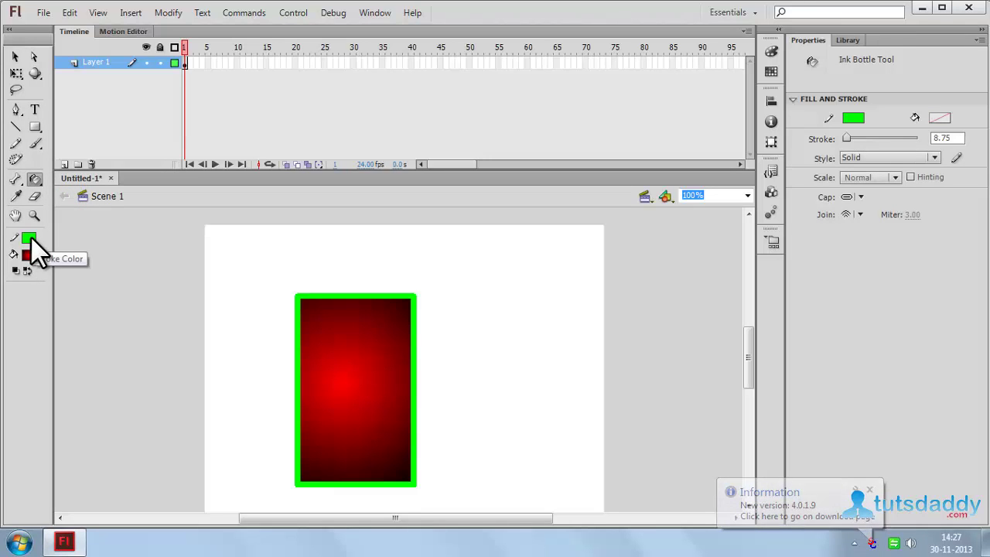
{"action": "left_click", "coordinate": [31, 239]}
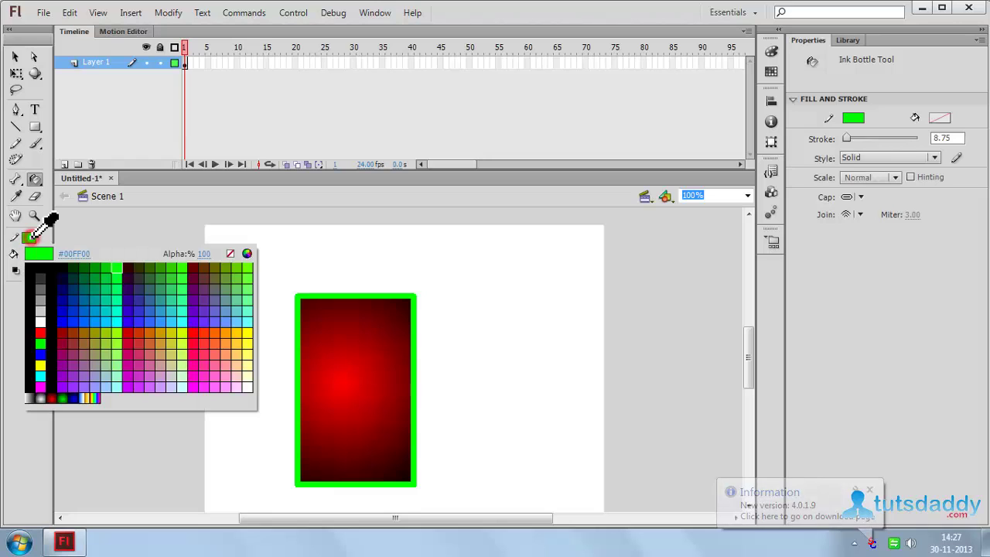
{"action": "left_click", "coordinate": [42, 382]}
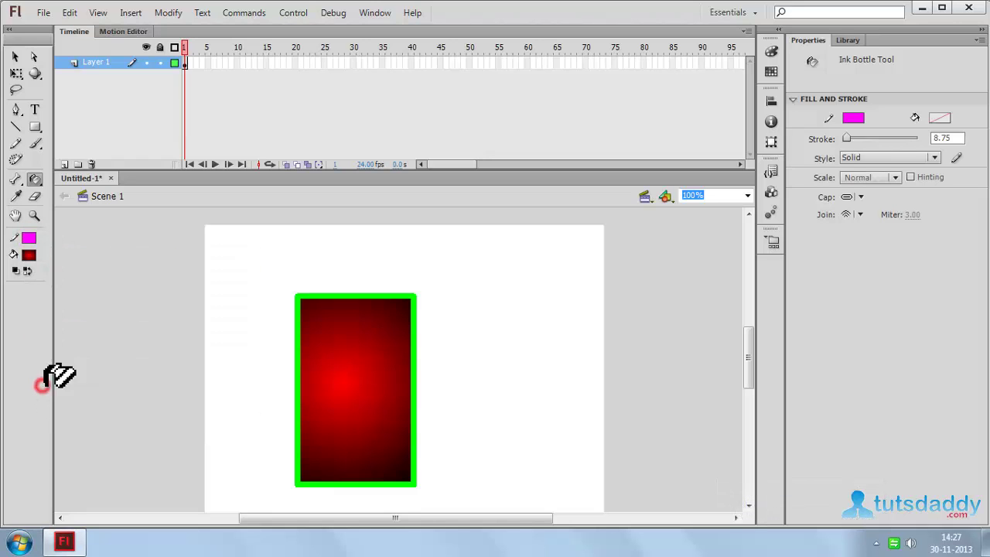
{"action": "left_click", "coordinate": [307, 294]}
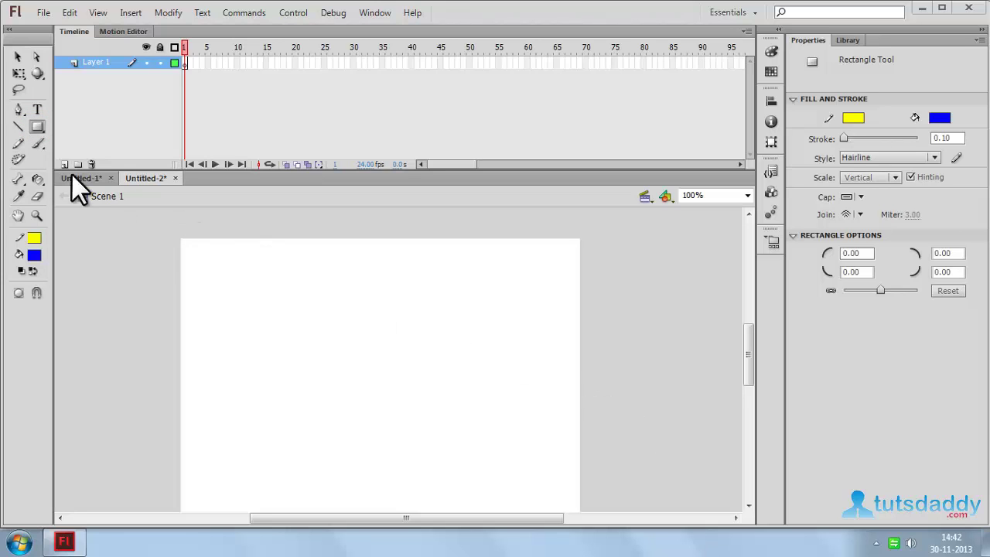
Draw a wide blue rectangle with a yellow Hairline stroke near the top of the Untitled-2 stage
{"action": "left_click", "coordinate": [39, 130]}
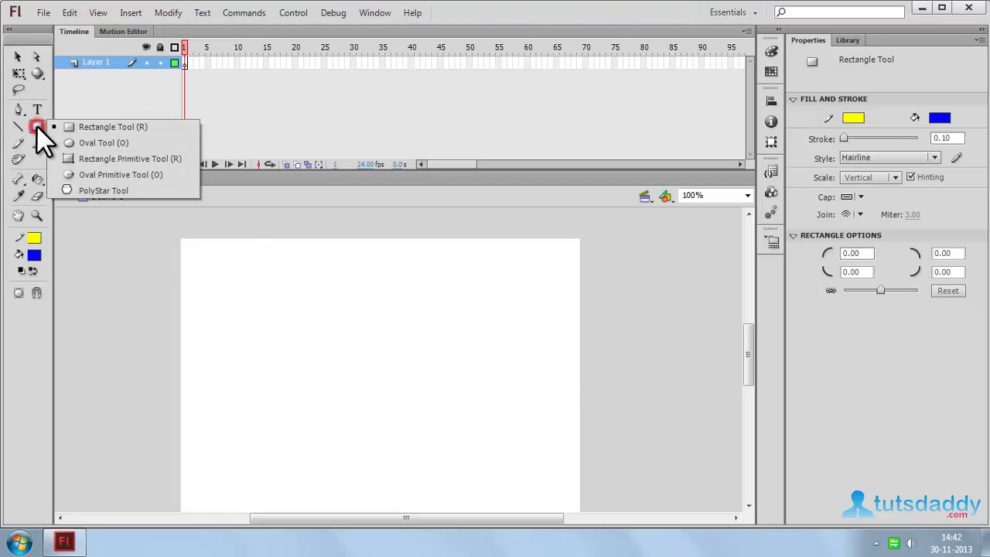
{"action": "left_click", "coordinate": [90, 127]}
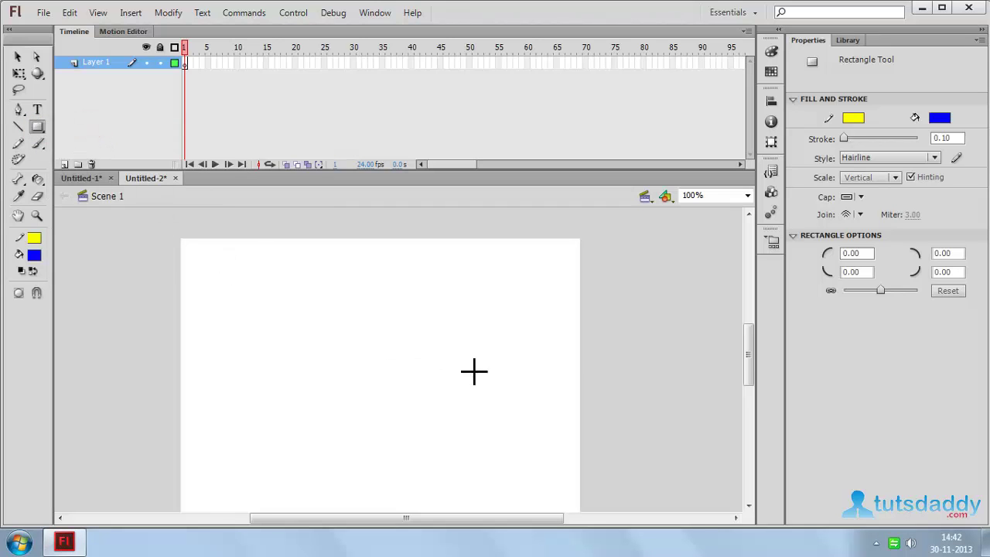
{"action": "left_click", "coordinate": [845, 140]}
{"action": "left_click_drag", "start_coordinate": [845, 140], "coordinate": [848, 139]}
{"action": "left_click", "coordinate": [856, 158]}
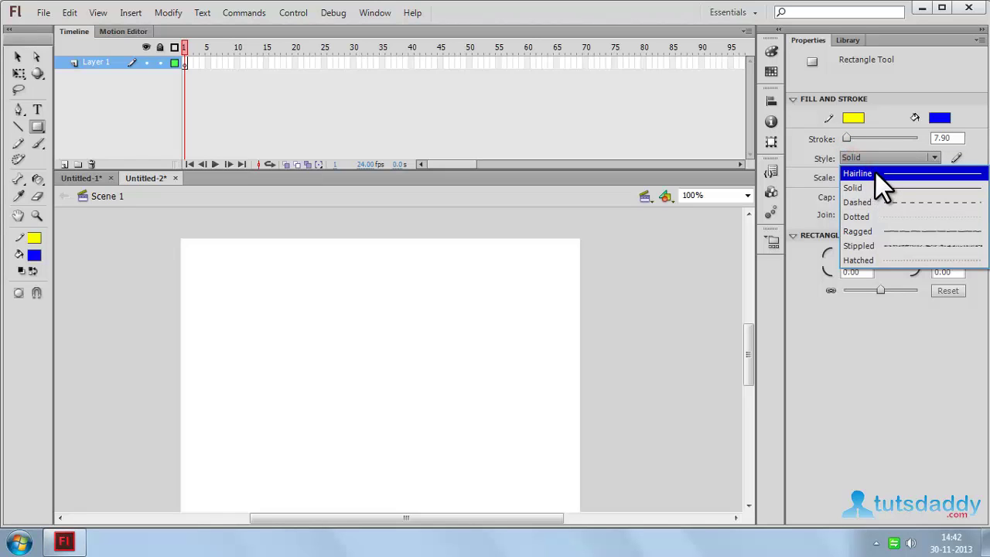
{"action": "left_click", "coordinate": [872, 175]}
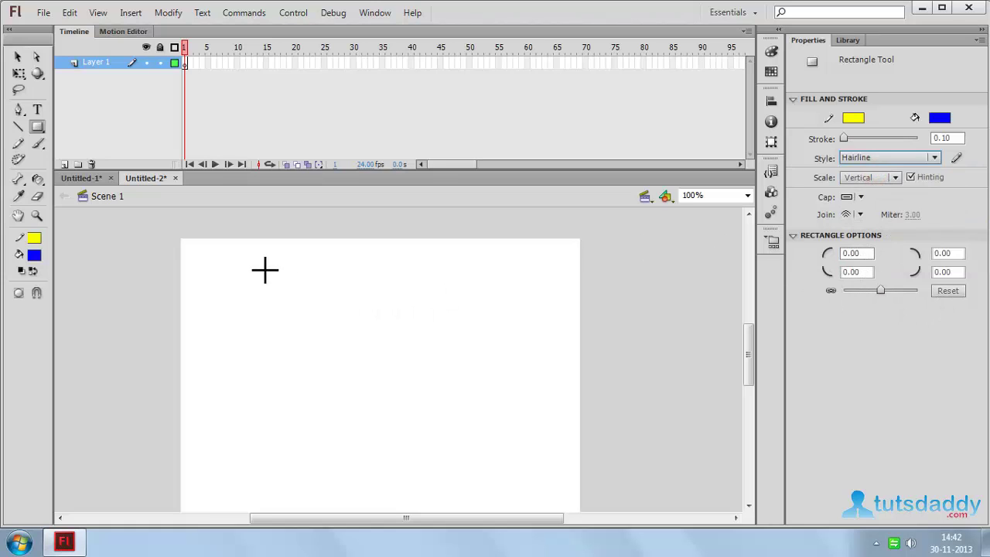
{"action": "mouse_move", "coordinate": [260, 268]}
{"action": "left_mouse_down"}
{"action": "mouse_move", "coordinate": [382, 303]}
{"action": "mouse_move", "coordinate": [500, 318]}
{"action": "left_mouse_up"}
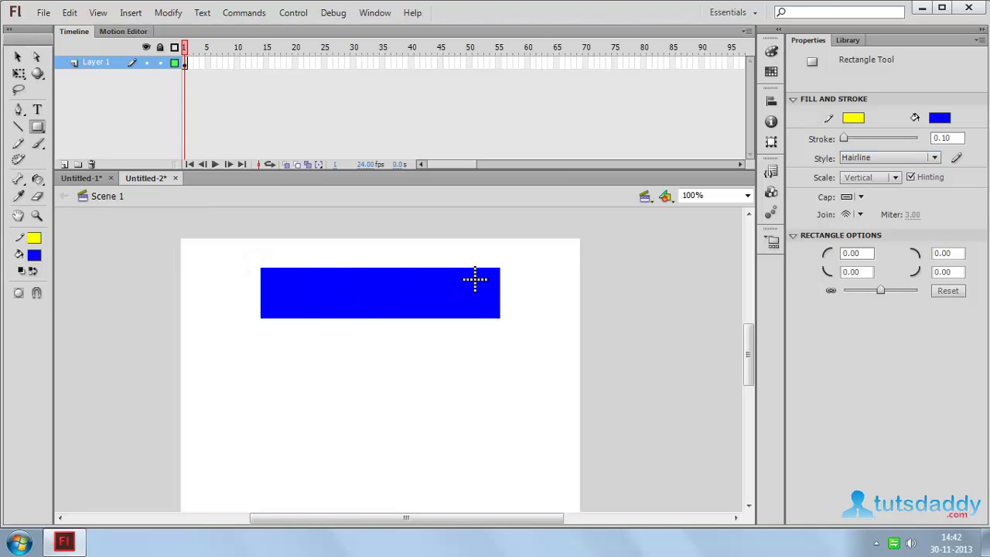
Unlink the corner radii, set the upper-right radius to 20, and draw a second blue rectangle below the first
{"action": "left_click", "coordinate": [831, 291]}
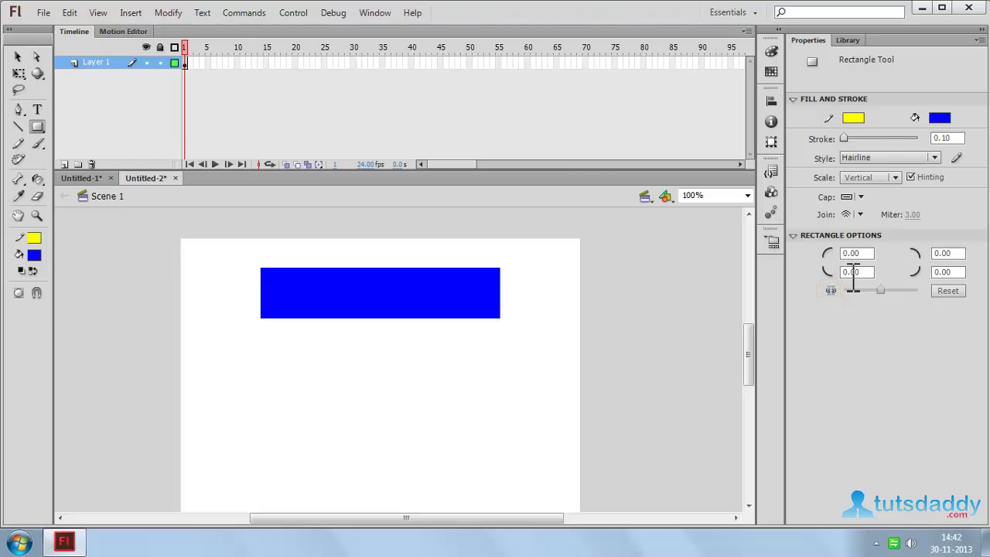
{"action": "left_click", "coordinate": [960, 254]}
{"action": "type", "text": "5"}
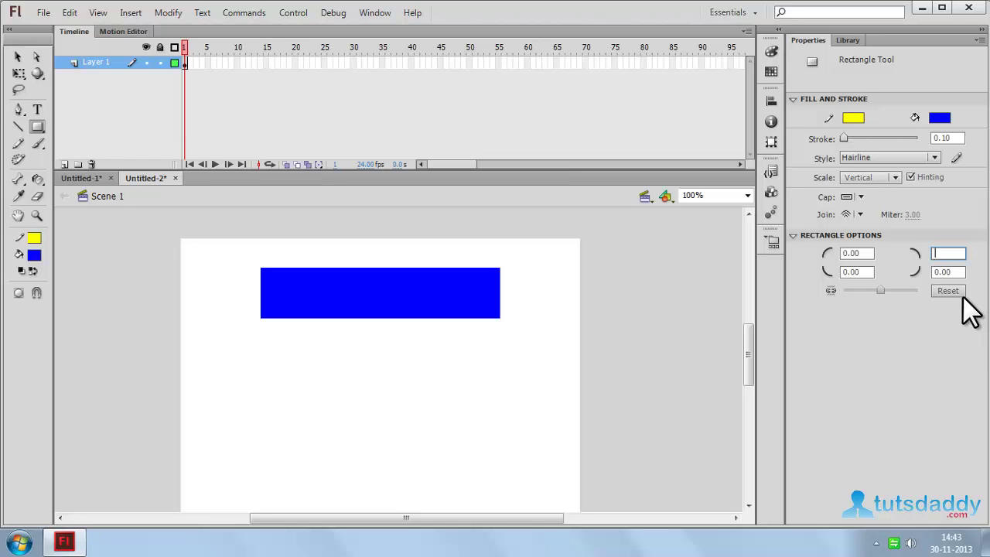
{"action": "type", "text": "20"}
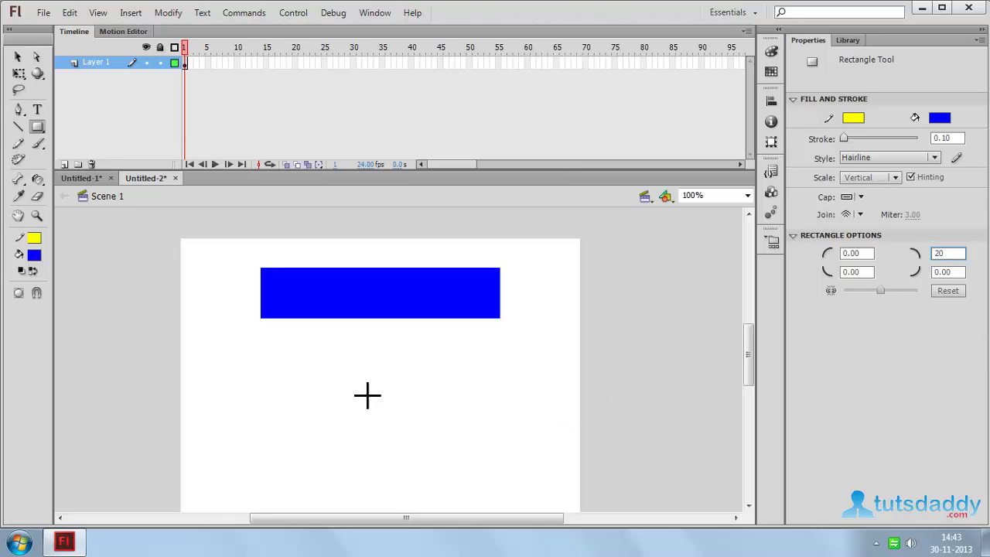
{"action": "left_click_drag", "start_coordinate": [253, 347], "coordinate": [470, 426]}
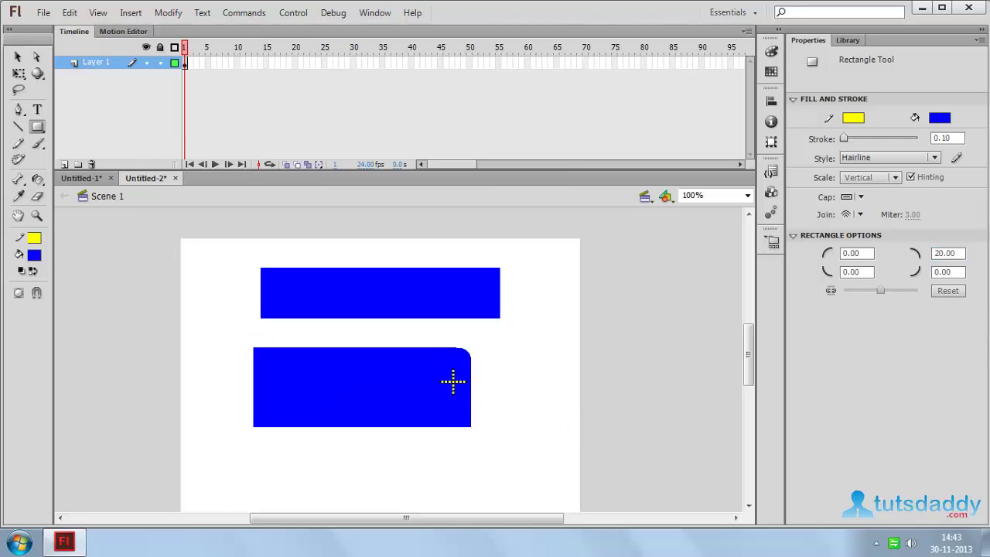
Draw a third blue rectangle below the other two with a yellow Dashed stroke of 18.60
{"action": "left_click", "coordinate": [857, 155]}
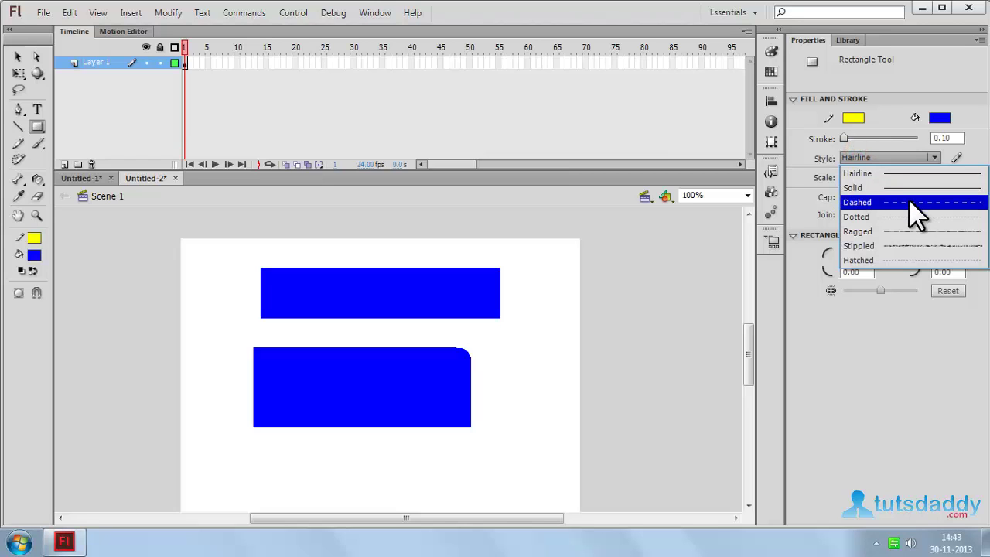
{"action": "left_click", "coordinate": [907, 199]}
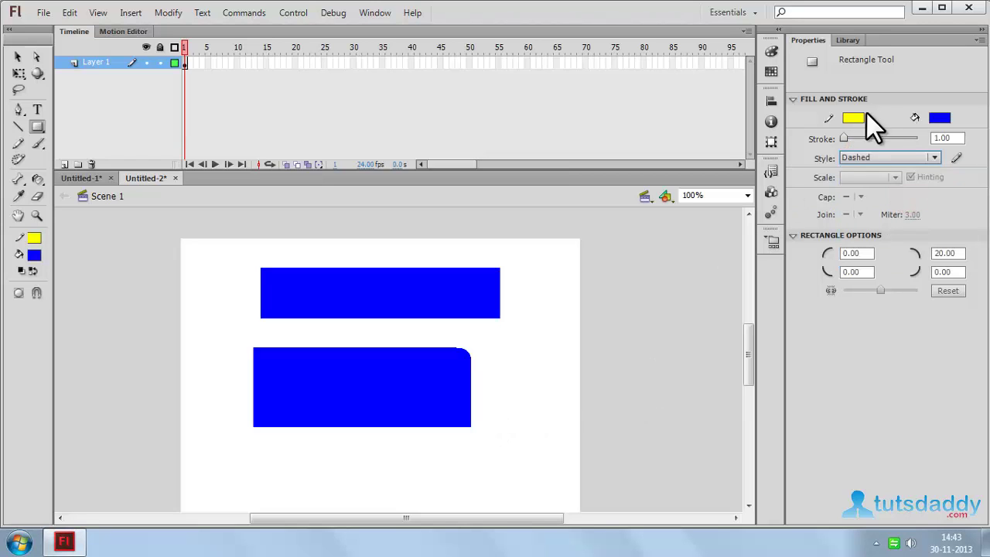
{"action": "left_click_drag", "start_coordinate": [843, 136], "coordinate": [849, 136]}
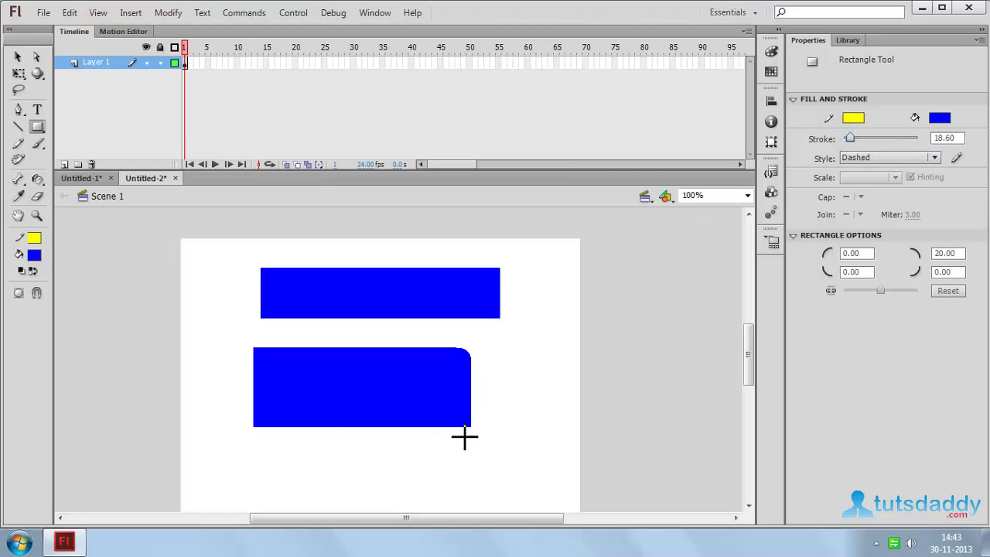
{"action": "mouse_move", "coordinate": [245, 454]}
{"action": "left_mouse_down"}
{"action": "mouse_move", "coordinate": [508, 508]}
{"action": "mouse_move", "coordinate": [501, 505]}
{"action": "left_mouse_up"}
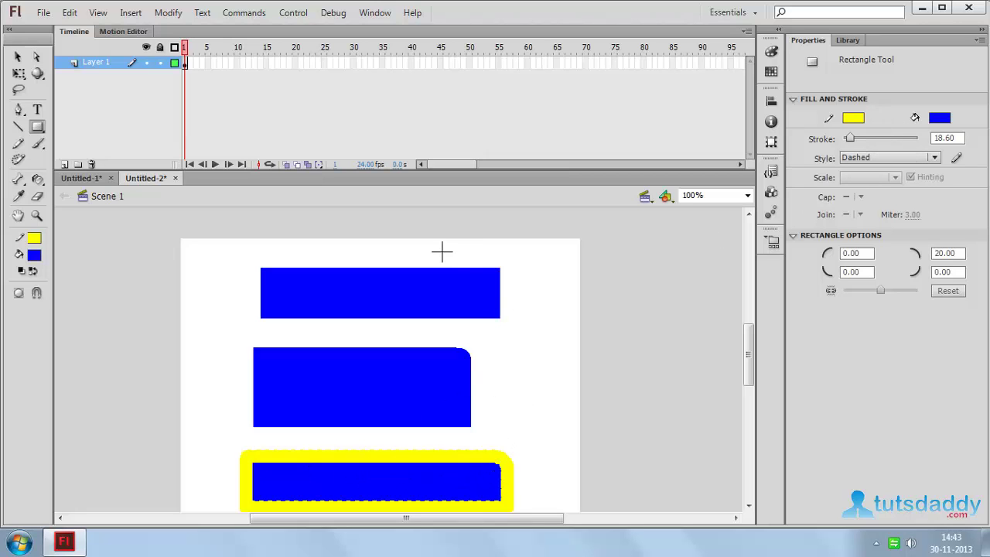
Delete all shapes on the stage and set up the Oval tool with a Hairline stroke
{"action": "key", "text": "ctrl+a"}
{"action": "key", "text": "Delete"}
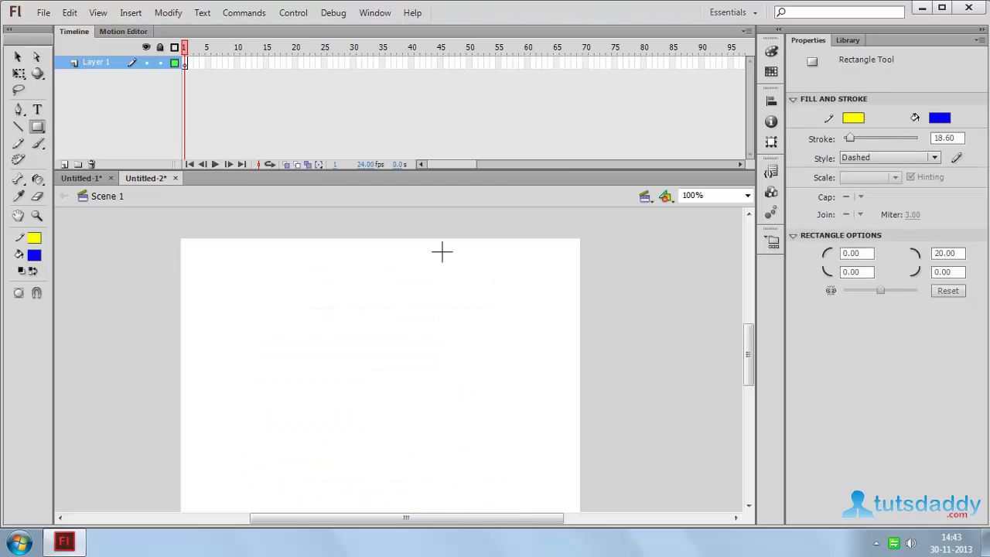
{"action": "left_click", "coordinate": [35, 126]}
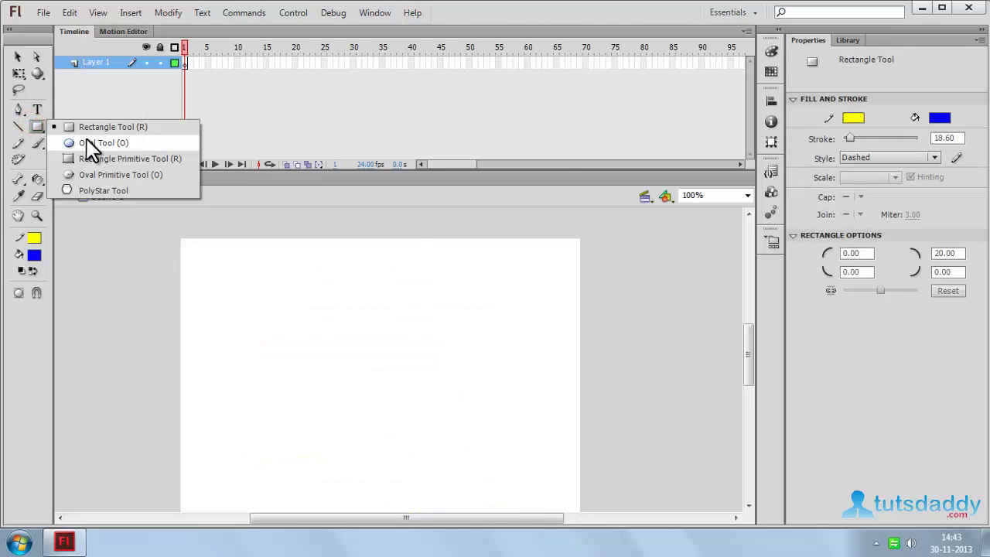
{"action": "left_click", "coordinate": [90, 143]}
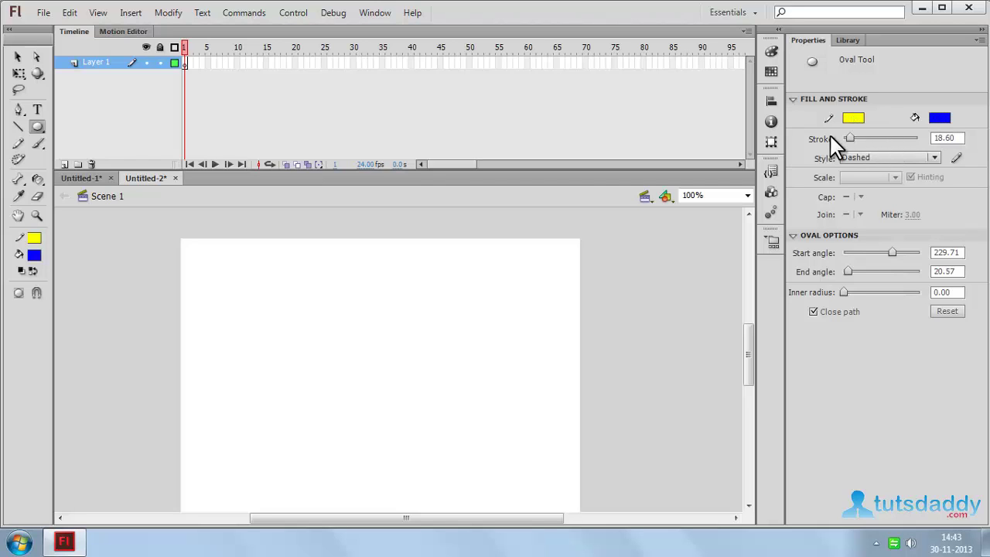
{"action": "left_click_drag", "start_coordinate": [851, 136], "coordinate": [864, 165]}
{"action": "left_click", "coordinate": [863, 158]}
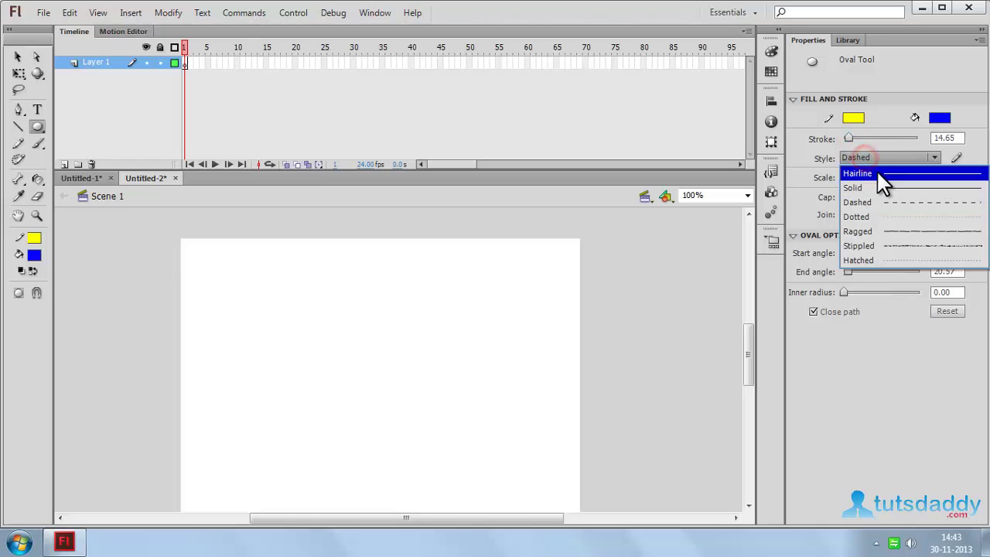
{"action": "left_click", "coordinate": [867, 172]}
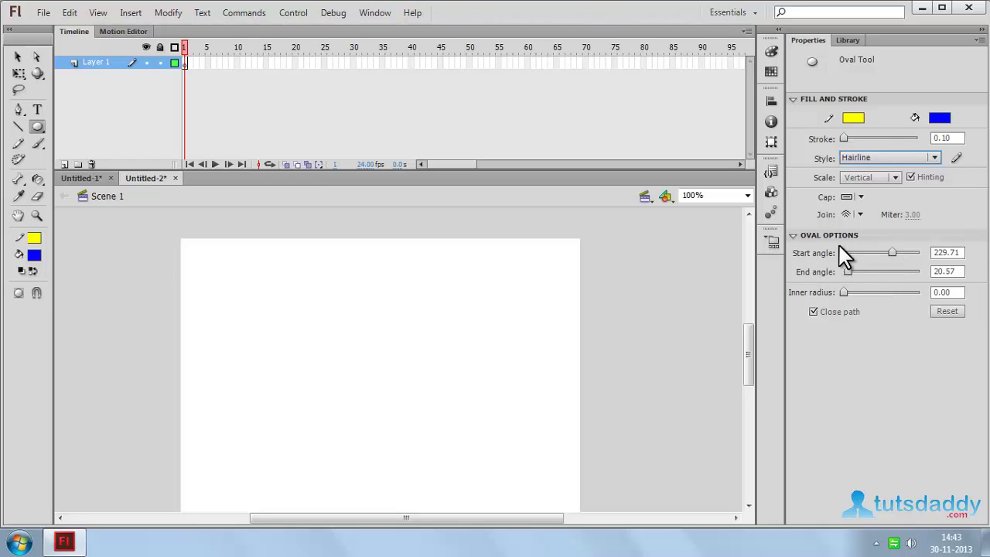
Draw two narrow blue oval wedges in the upper stage, one with start angle 349.71 and a smaller one with 0
{"action": "left_click_drag", "start_coordinate": [891, 253], "coordinate": [874, 253]}
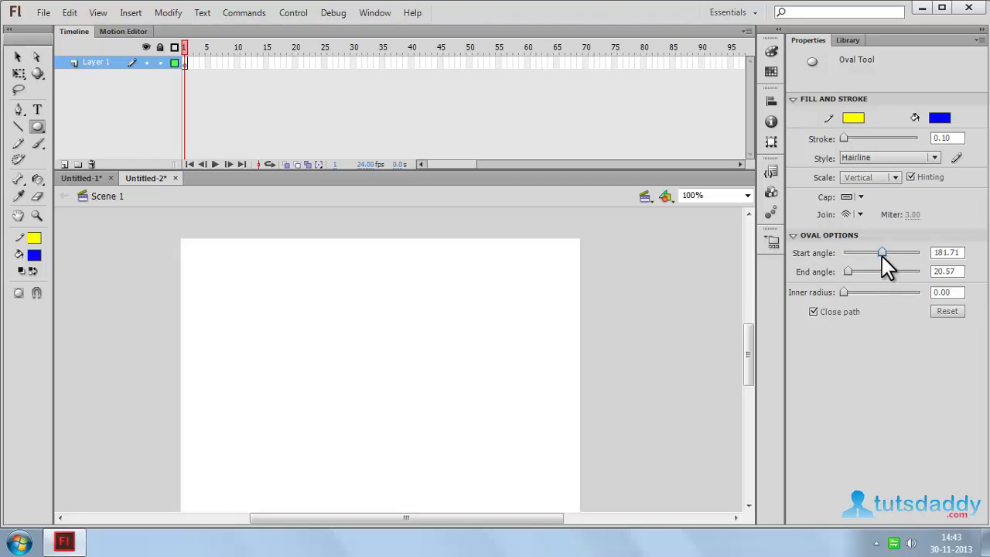
{"action": "left_click_drag", "start_coordinate": [921, 253], "coordinate": [925, 253]}
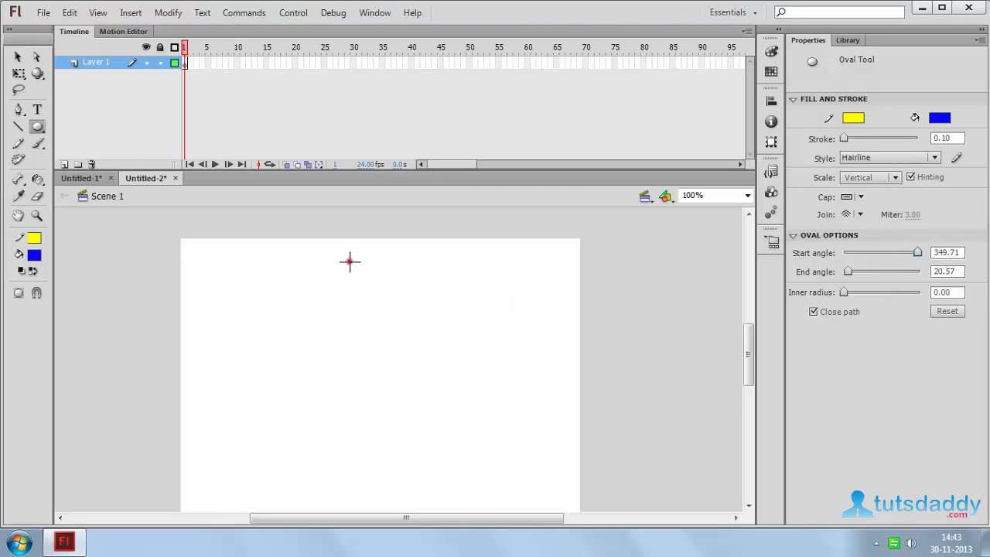
{"action": "left_click_drag", "start_coordinate": [349, 262], "coordinate": [480, 345]}
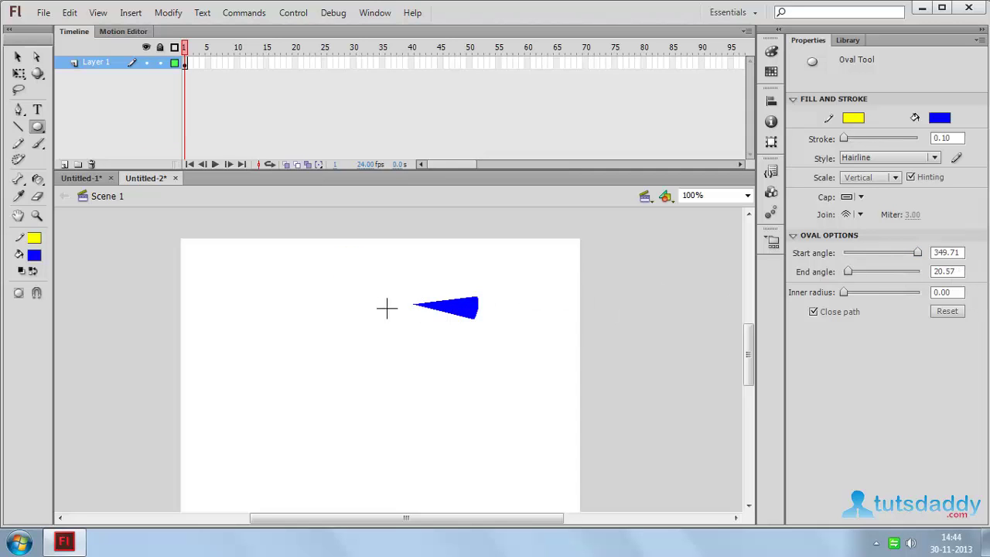
{"action": "left_click_drag", "start_coordinate": [913, 253], "coordinate": [847, 255]}
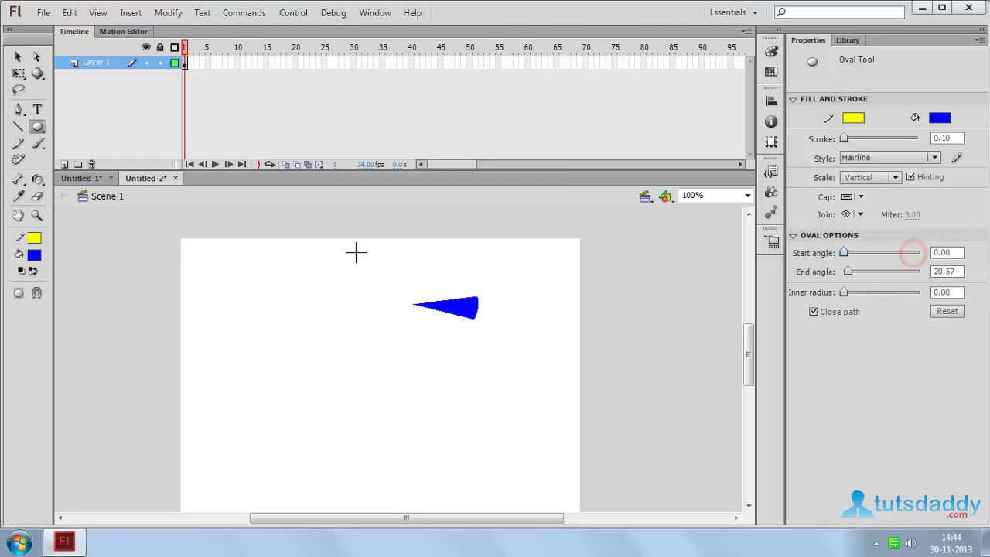
{"action": "left_click_drag", "start_coordinate": [238, 267], "coordinate": [334, 303]}
Draw an open ring near the stage's upper-right edge with end angle 217.71 and inner radius 68.83
{"action": "left_click_drag", "start_coordinate": [847, 293], "coordinate": [890, 272]}
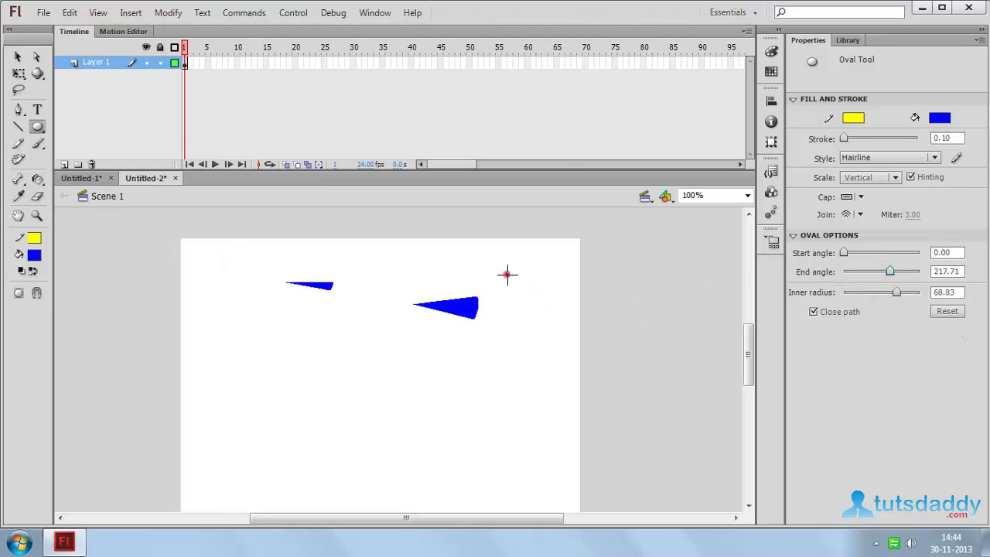
{"action": "left_click_drag", "start_coordinate": [506, 274], "coordinate": [582, 362]}
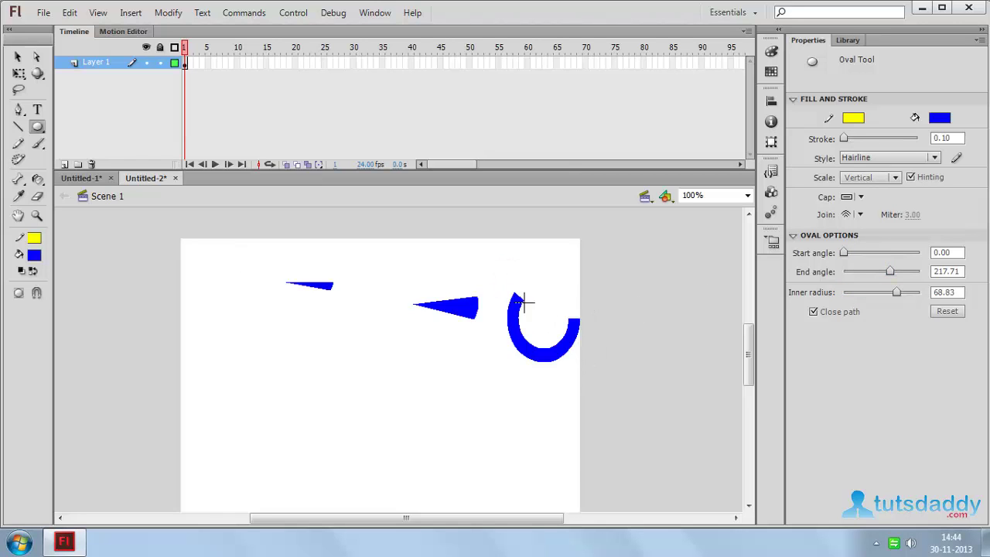
Reset the oval options to draw a full circle at the stage's left, and draw a ring with inner radius 32.06 near the middle
{"action": "left_click", "coordinate": [951, 311]}
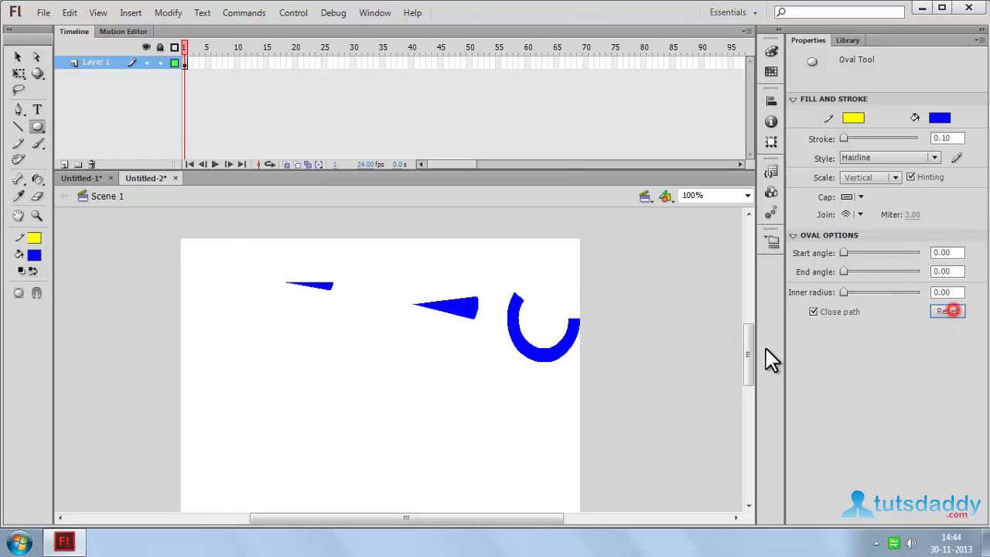
{"action": "left_click_drag", "start_coordinate": [224, 281], "coordinate": [297, 354]}
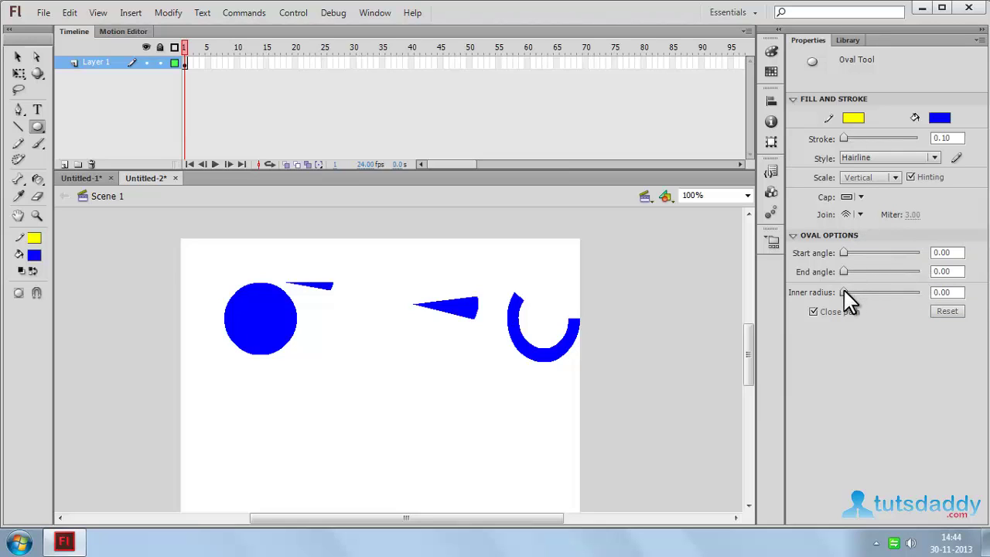
{"action": "left_click_drag", "start_coordinate": [868, 294], "coordinate": [871, 294]}
{"action": "left_click_drag", "start_coordinate": [348, 319], "coordinate": [456, 413]}
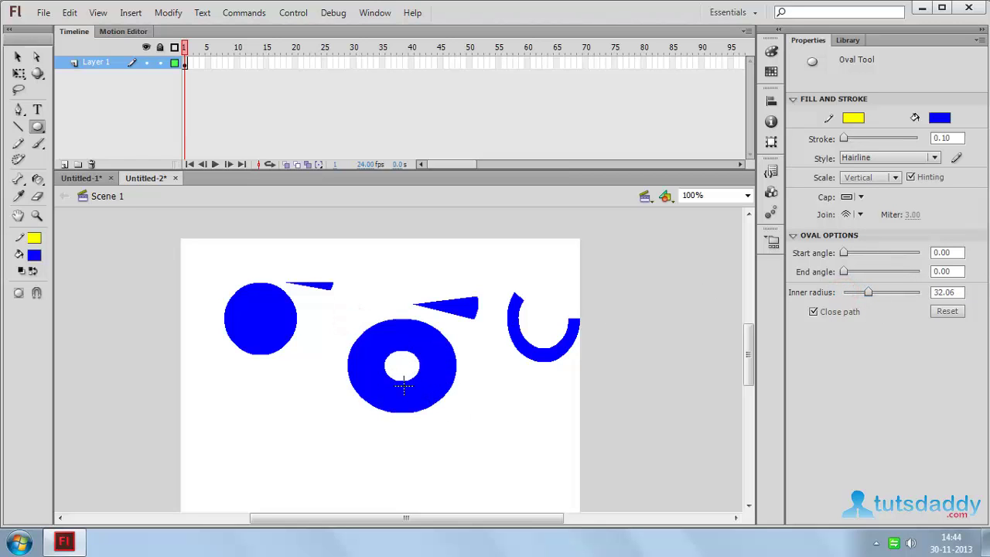
Set the oval's end angle to 180 and draw a half ring in the lower left of the stage
{"action": "left_click_drag", "start_coordinate": [844, 272], "coordinate": [875, 271]}
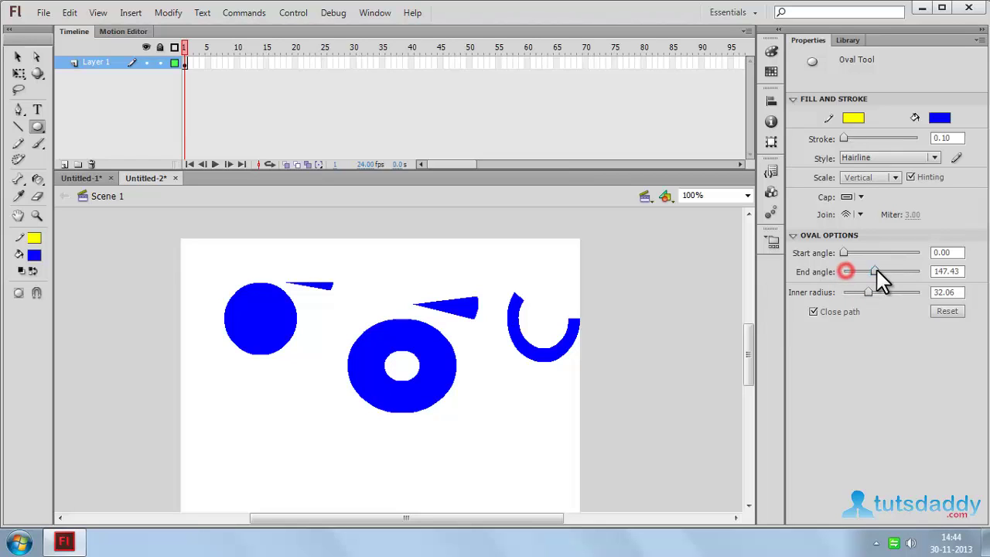
{"action": "left_click", "coordinate": [959, 272]}
{"action": "type", "text": "18"}
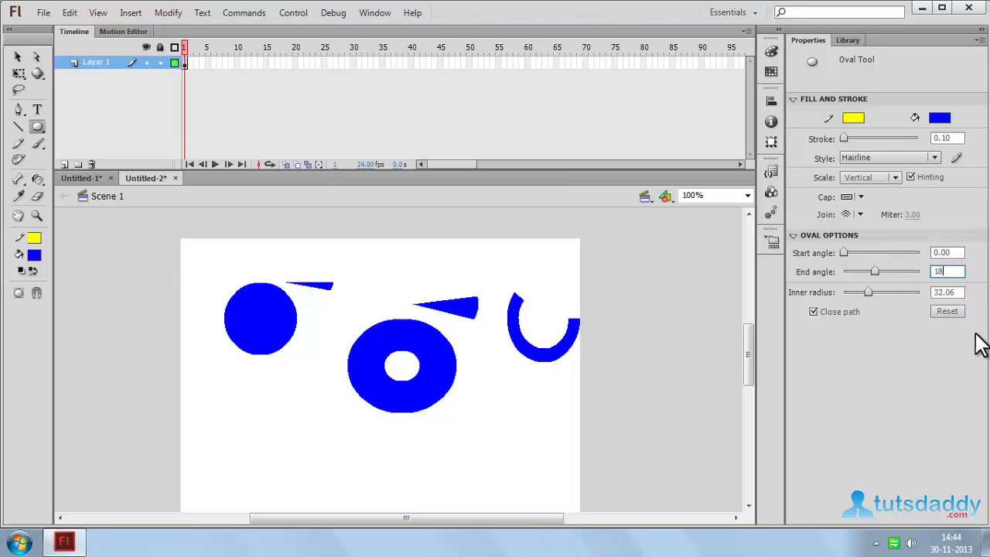
{"action": "type", "text": "0"}
{"action": "key", "text": "Return"}
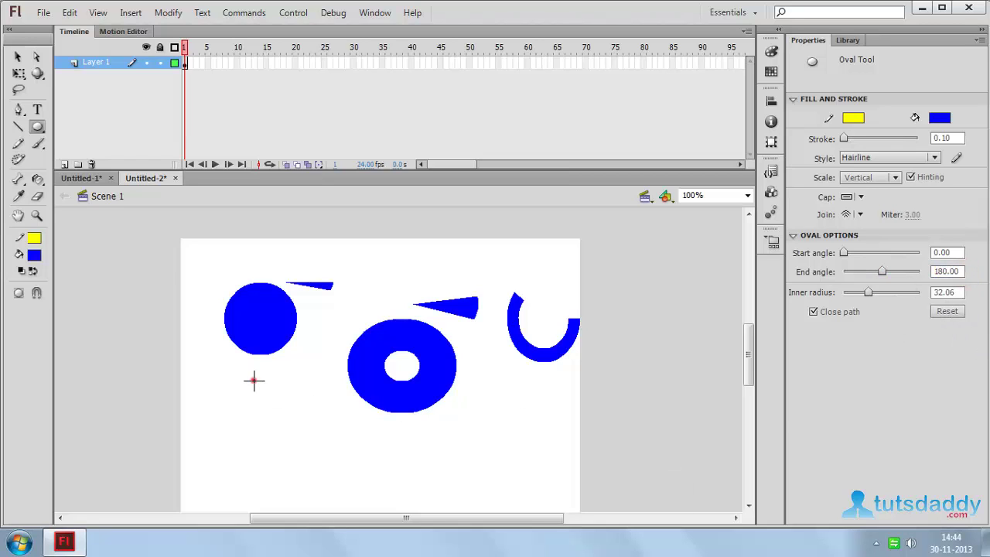
{"action": "left_click_drag", "start_coordinate": [254, 379], "coordinate": [362, 485]}
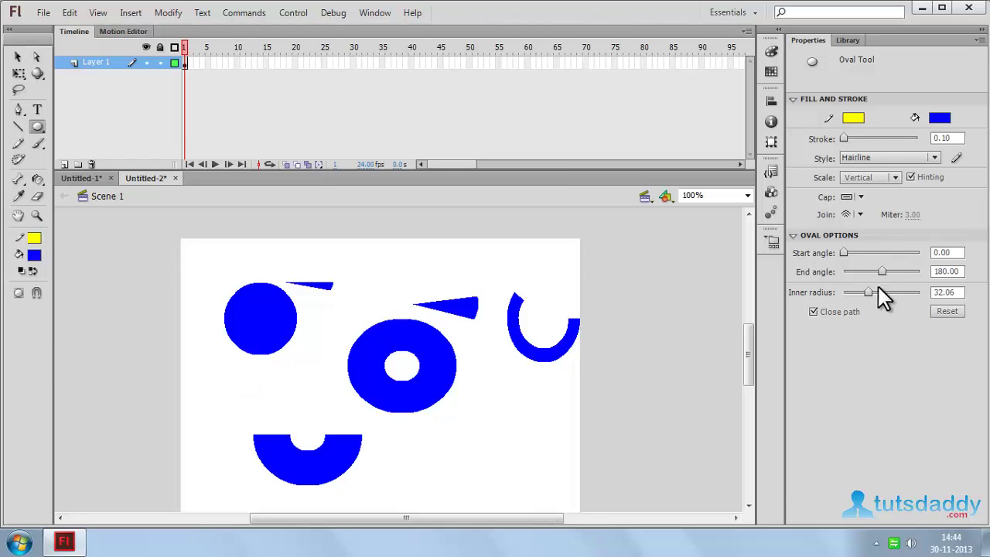
Set the oval's start angle to 133.71 and draw a small ring segment above the full ring
{"action": "left_click_drag", "start_coordinate": [845, 252], "coordinate": [873, 255]}
{"action": "mouse_move", "coordinate": [351, 251]}
{"action": "left_mouse_down"}
{"action": "mouse_move", "coordinate": [376, 309]}
{"action": "mouse_move", "coordinate": [426, 333]}
{"action": "left_mouse_up"}
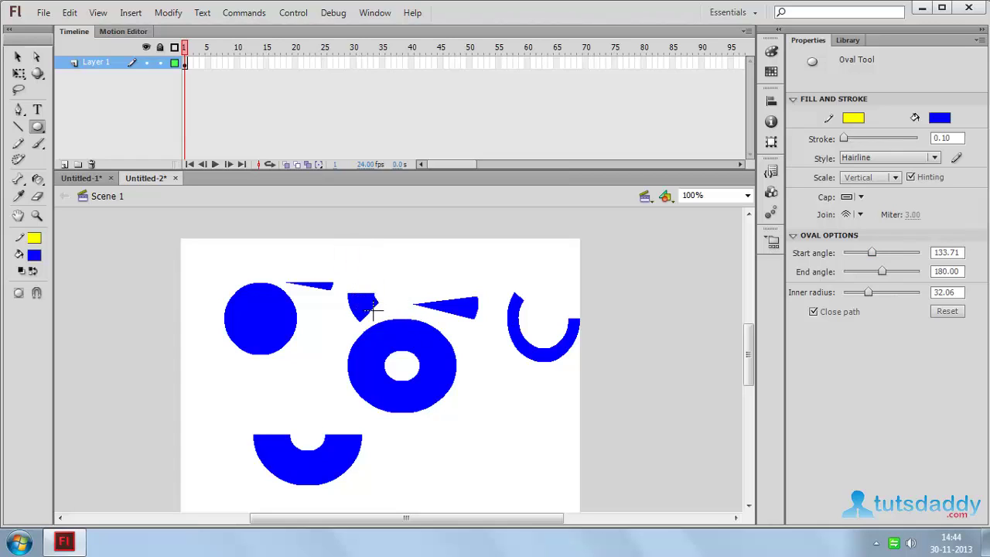
{"action": "left_click_drag", "start_coordinate": [374, 310], "coordinate": [360, 290]}
Clear the stage and draw a 280 by 140 blue rectangle primitive with 45 corner radii near the middle
{"action": "left_click", "coordinate": [39, 130]}
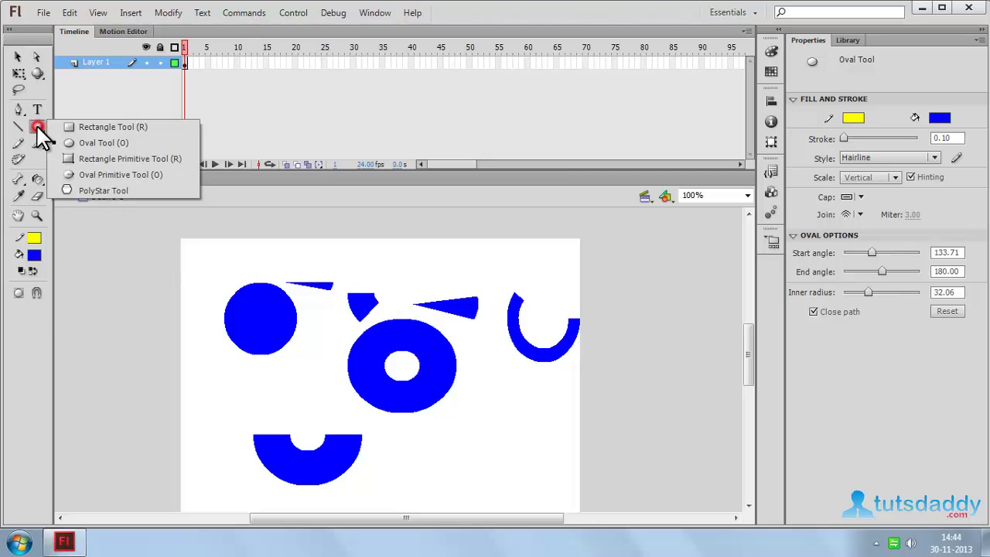
{"action": "left_click", "coordinate": [91, 159]}
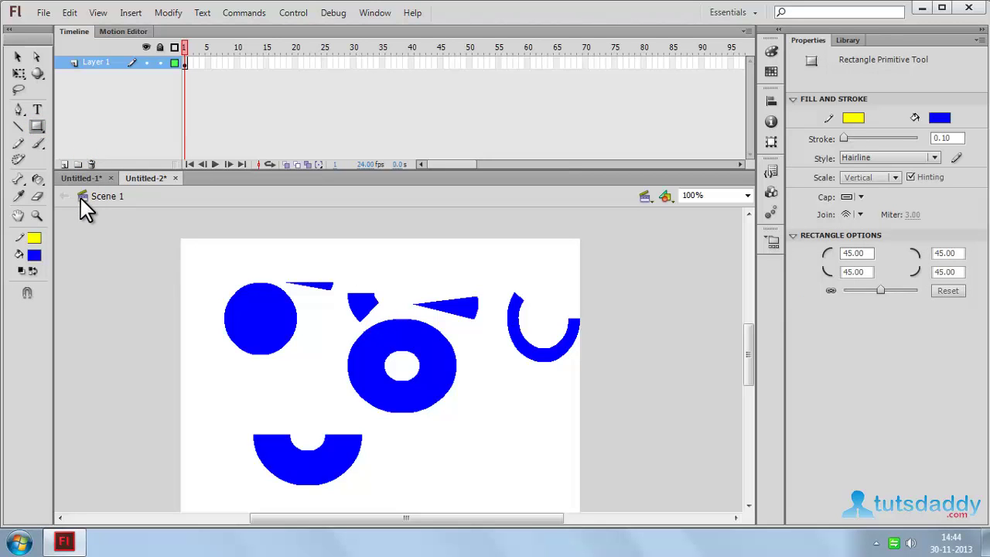
{"action": "key", "text": "ctrl+a"}
{"action": "key", "text": "Delete"}
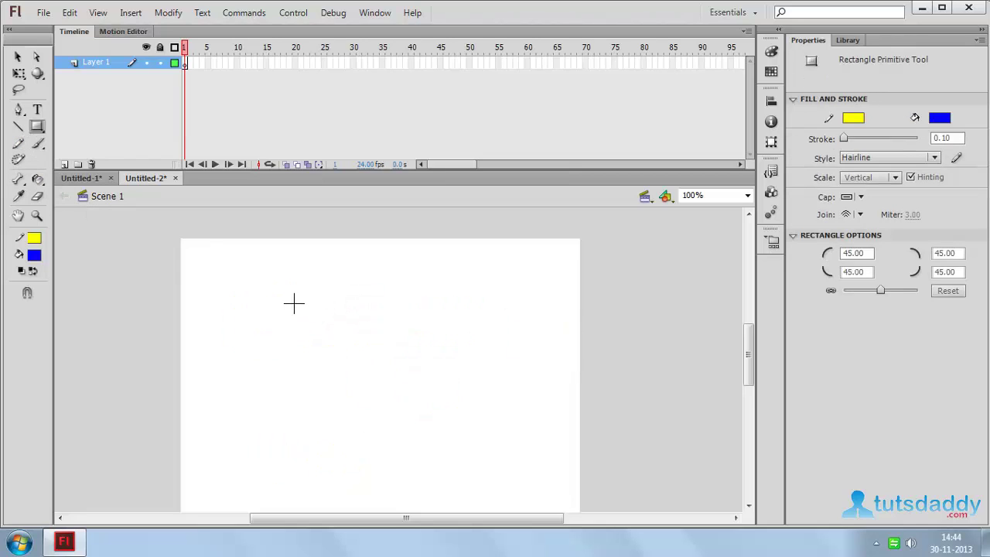
{"action": "left_click_drag", "start_coordinate": [290, 304], "coordinate": [493, 406]}
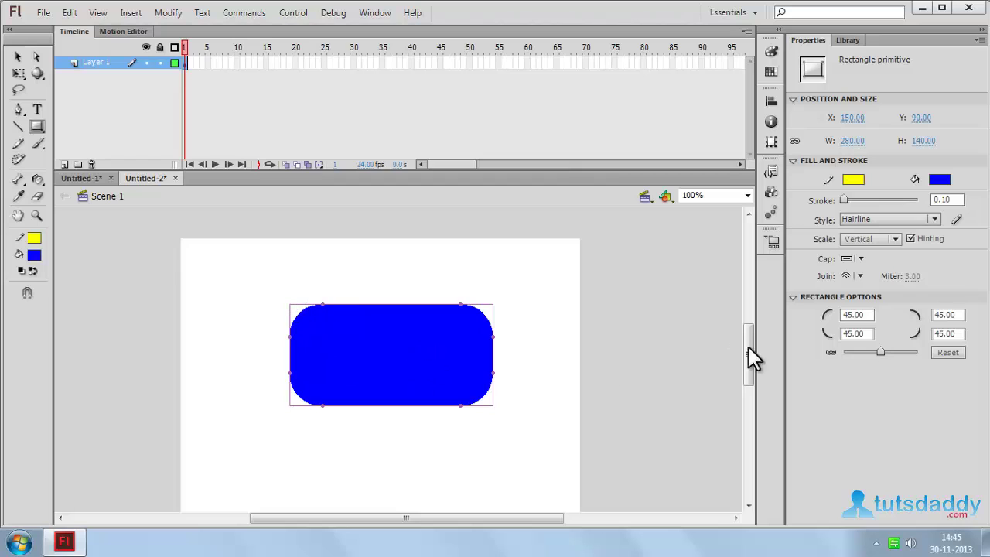
Unlink the rectangle primitive's corner radii and set the upper-right and lower-left corners to 0
{"action": "left_click", "coordinate": [832, 352]}
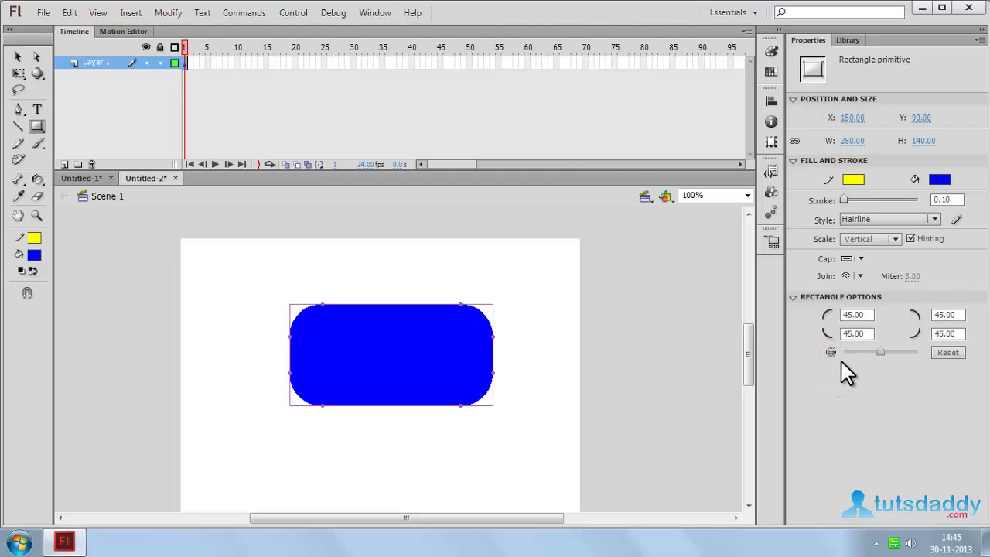
{"action": "left_click", "coordinate": [962, 315]}
{"action": "double_click", "coordinate": [962, 315]}
{"action": "type", "text": "0"}
{"action": "key", "text": "Return"}
{"action": "double_click", "coordinate": [872, 332]}
{"action": "type", "text": "0"}
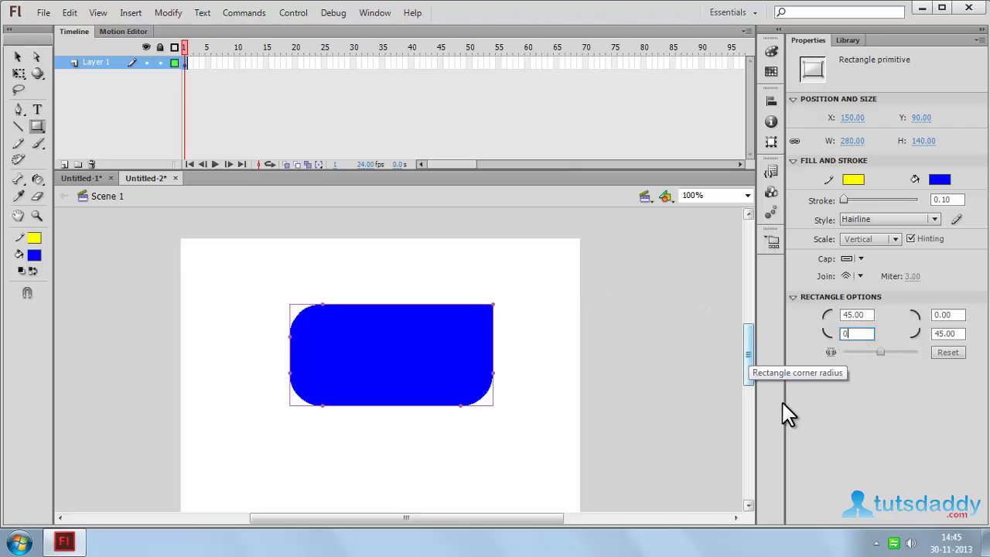
{"action": "key", "text": "Return"}
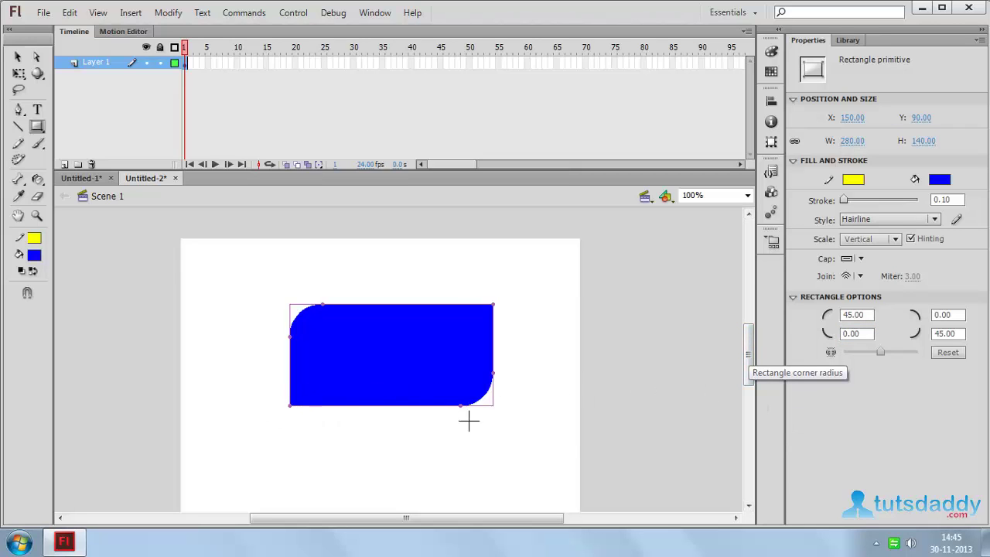
Thicken the rectangle primitive's yellow stroke to 9.85, try the Ragged style, and set it back to Solid
{"action": "left_click_drag", "start_coordinate": [843, 197], "coordinate": [853, 204]}
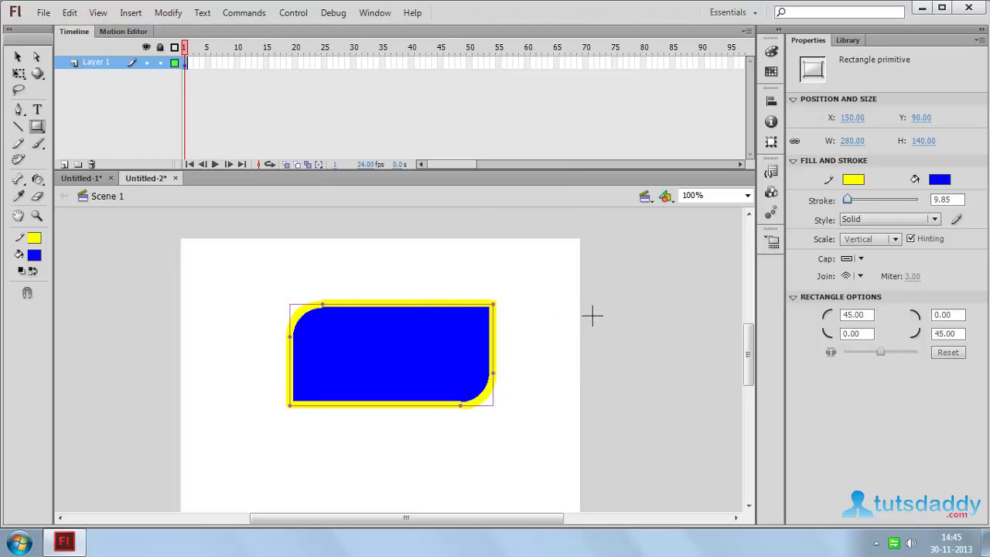
{"action": "left_click", "coordinate": [863, 219]}
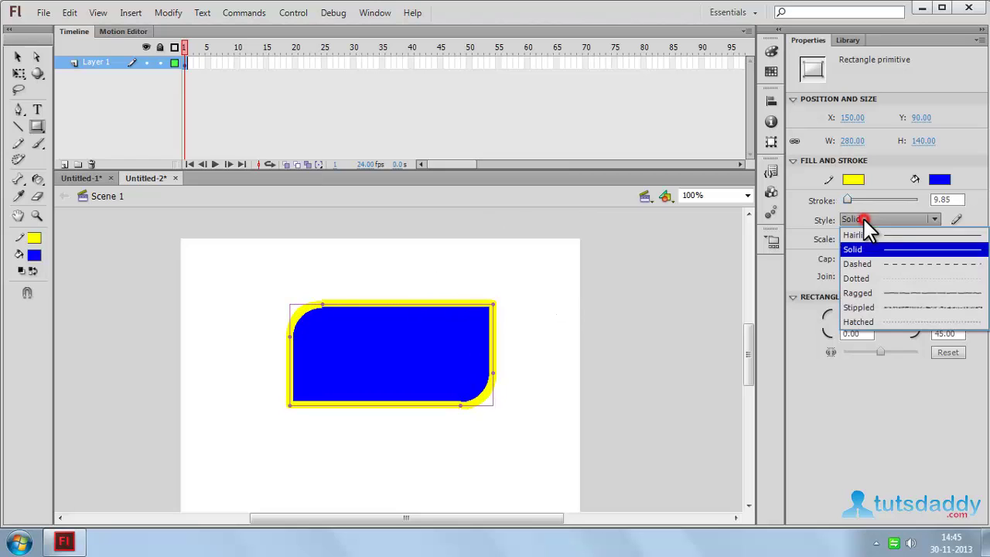
{"action": "left_click", "coordinate": [895, 294]}
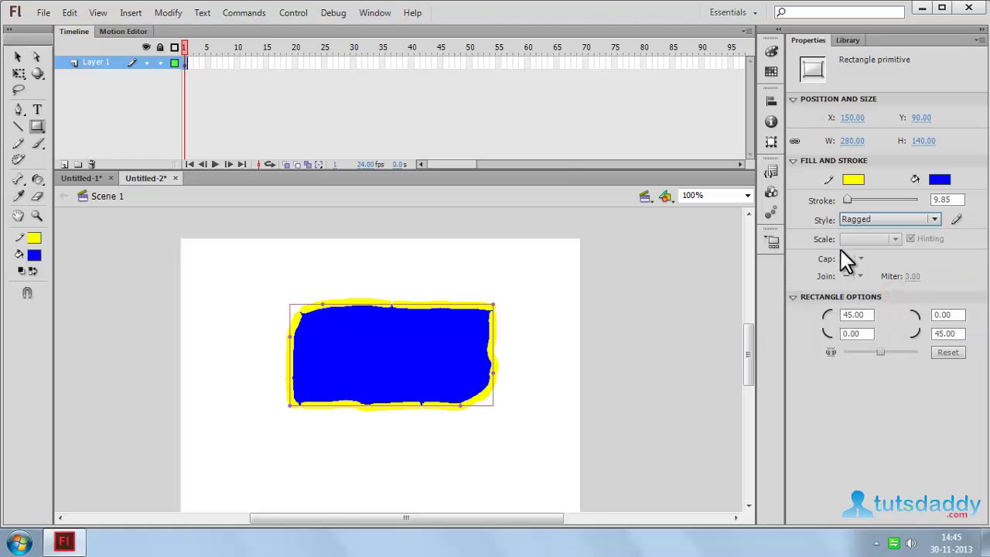
{"action": "left_click", "coordinate": [861, 221]}
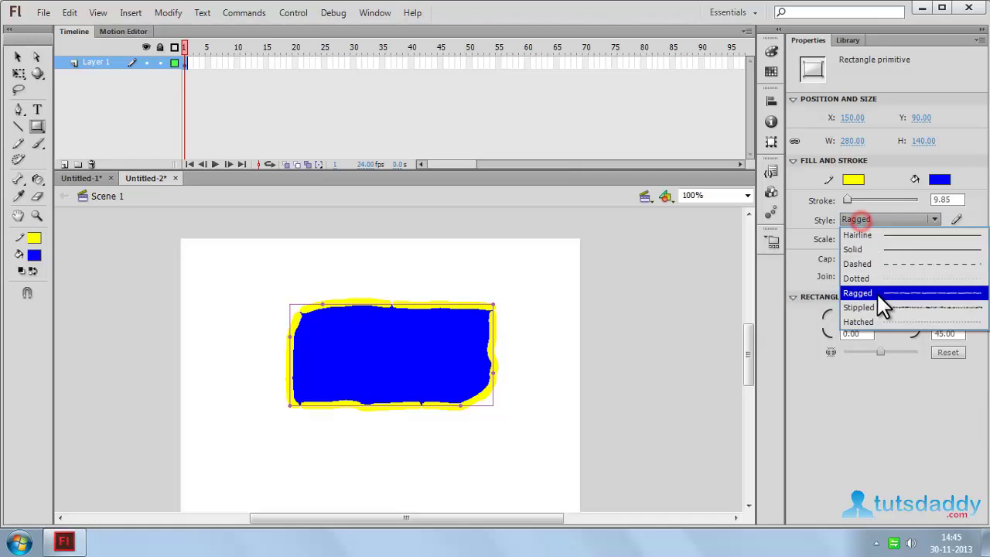
{"action": "left_click", "coordinate": [873, 250]}
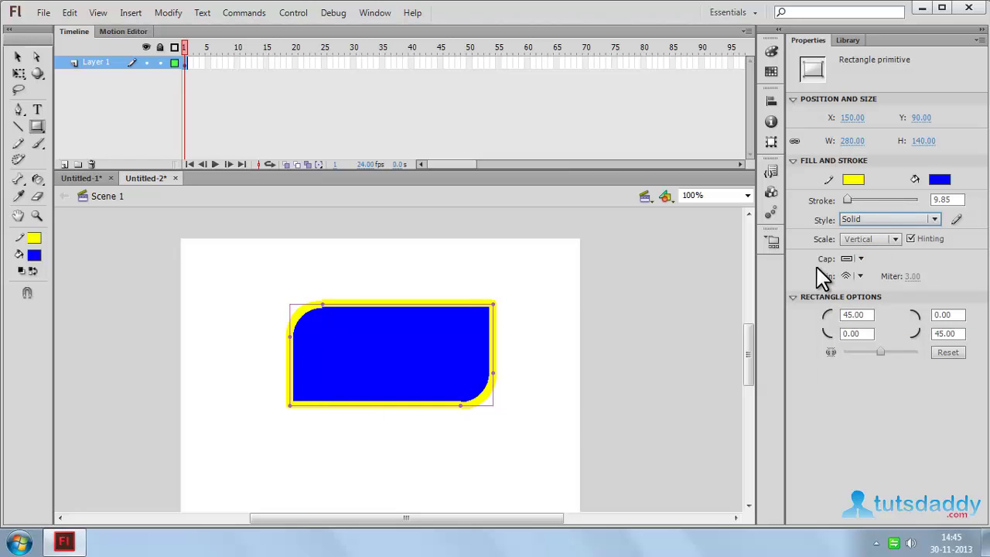
Set the rectangle primitive's stroke style to Dashed, and delete the shape from the stage
{"action": "left_click", "coordinate": [867, 210]}
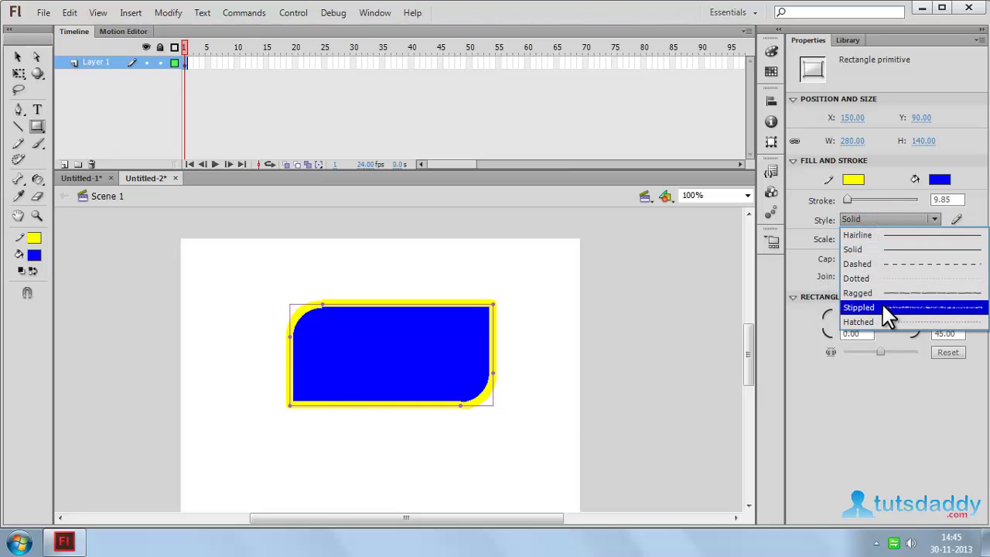
{"action": "left_click", "coordinate": [878, 263]}
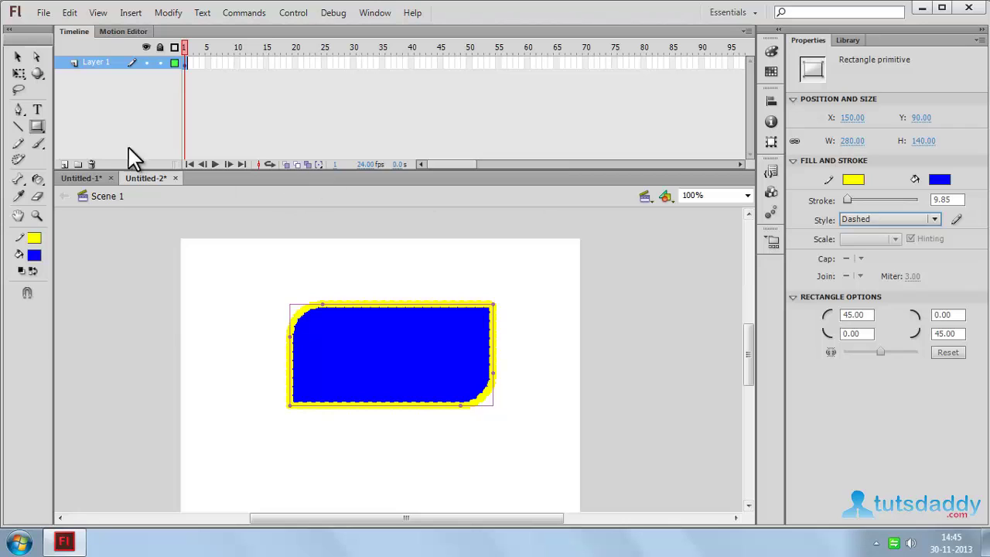
{"action": "left_click", "coordinate": [18, 55]}
{"action": "mouse_move", "coordinate": [225, 258]}
{"action": "left_mouse_down"}
{"action": "mouse_move", "coordinate": [266, 364]}
{"action": "mouse_move", "coordinate": [552, 464]}
{"action": "mouse_move", "coordinate": [540, 437]}
{"action": "left_mouse_up"}
{"action": "key", "text": "Delete"}
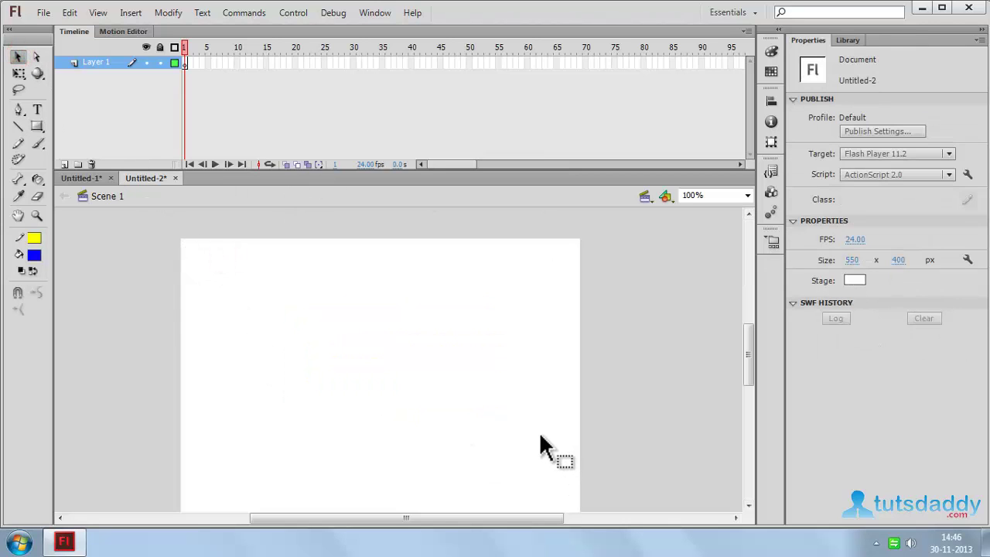
Draw a star with 5 sides and star point size 0.50 at the stage's upper left using the PolyStar tool
{"action": "left_click", "coordinate": [37, 126]}
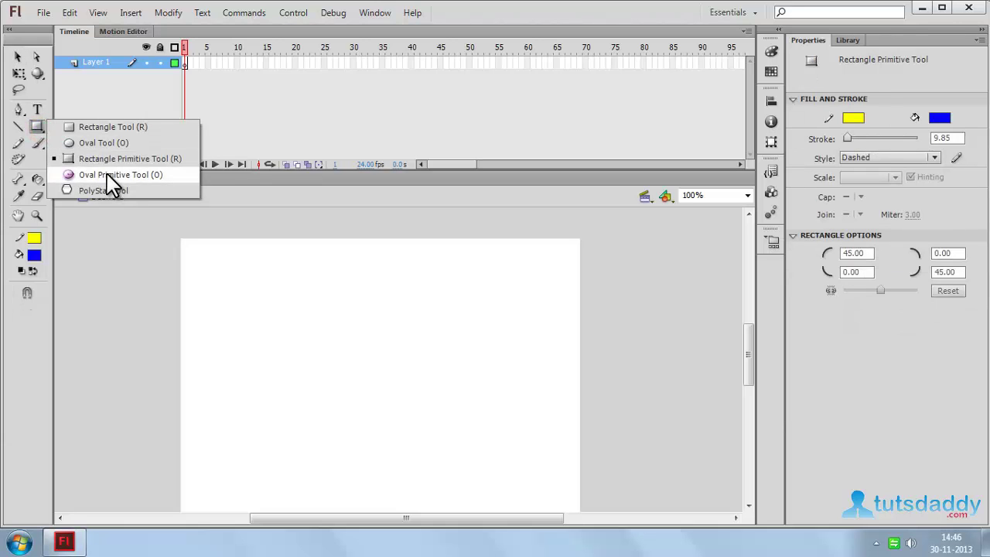
{"action": "left_click", "coordinate": [102, 192]}
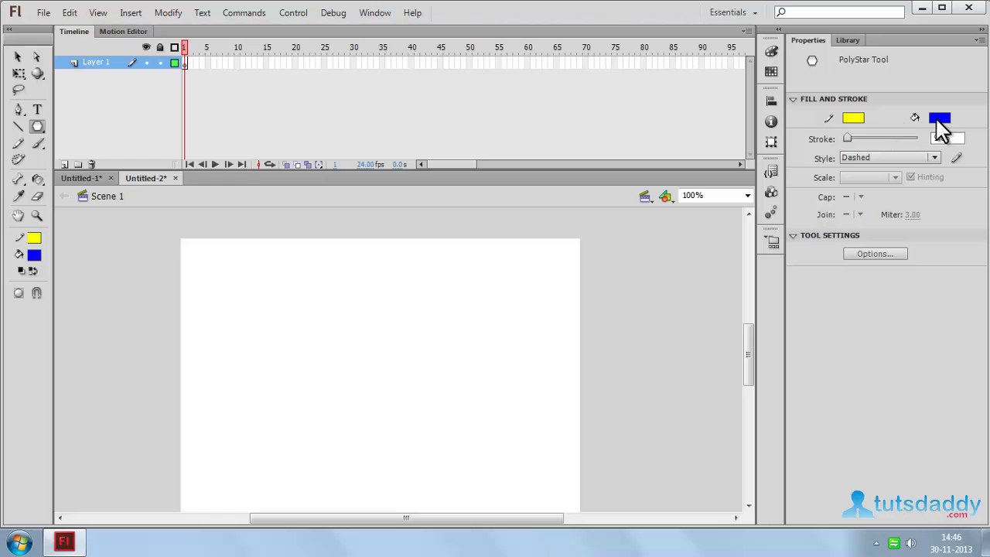
{"action": "left_click", "coordinate": [874, 255]}
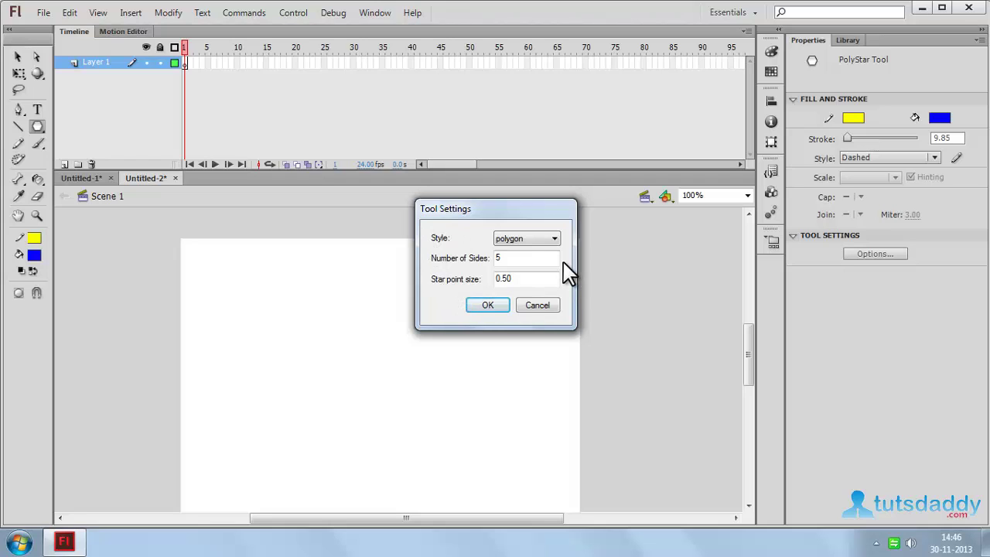
{"action": "left_click", "coordinate": [527, 239]}
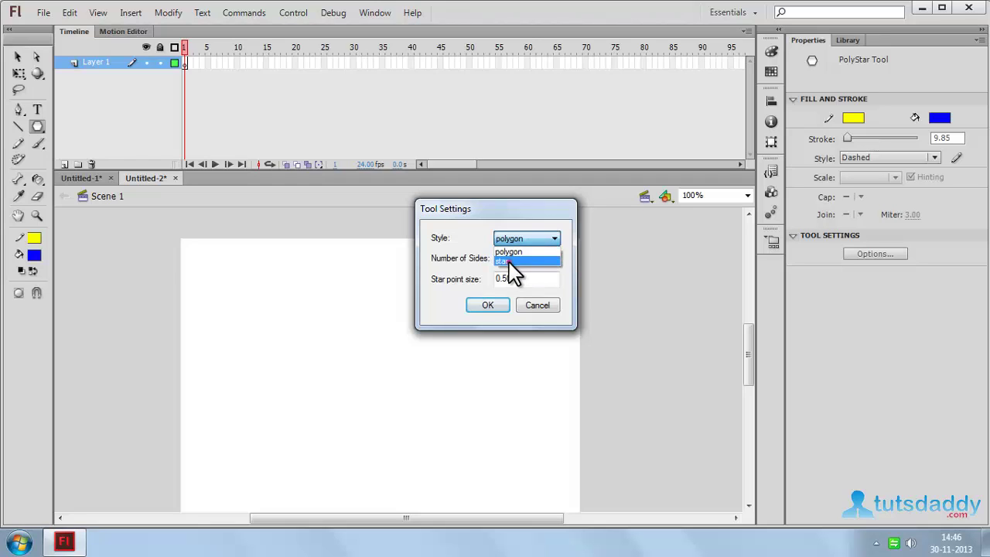
{"action": "left_click", "coordinate": [510, 261]}
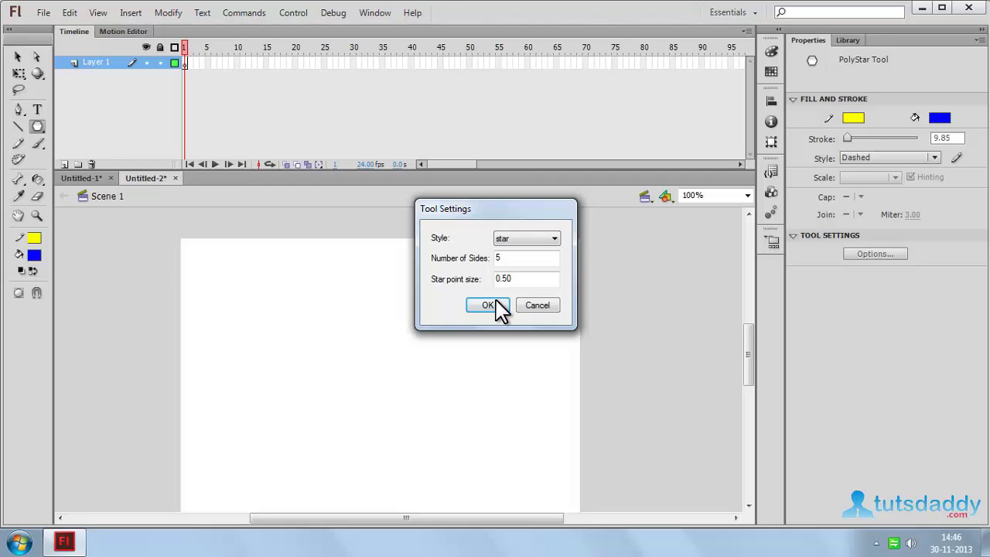
{"action": "left_click", "coordinate": [493, 304]}
{"action": "mouse_move", "coordinate": [313, 280]}
{"action": "left_mouse_down"}
{"action": "mouse_move", "coordinate": [338, 316]}
{"action": "mouse_move", "coordinate": [380, 345]}
{"action": "mouse_move", "coordinate": [362, 317]}
{"action": "left_mouse_up"}
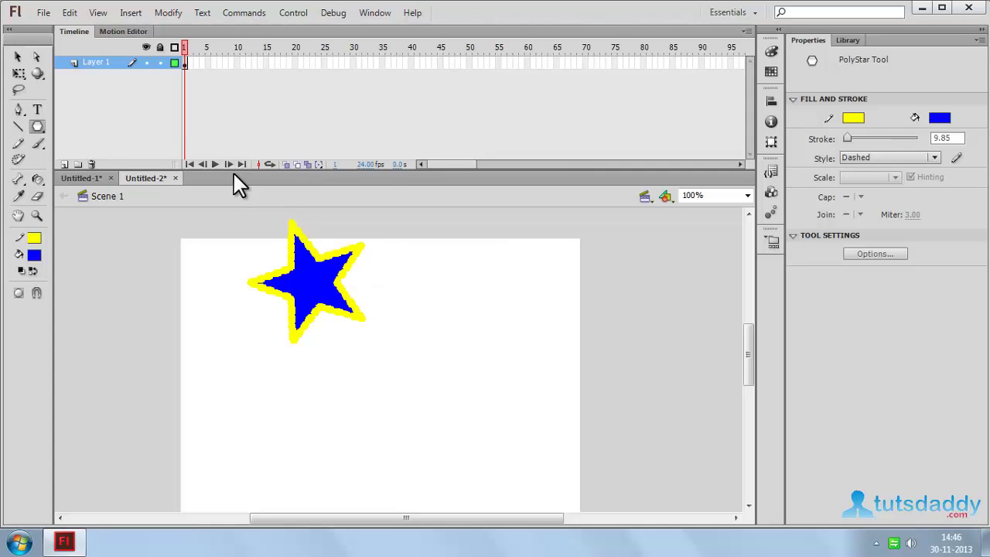
Change the PolyStar style to polygon with 32 sides and draw a large polygon overlapping the star's right side
{"action": "left_click", "coordinate": [860, 254]}
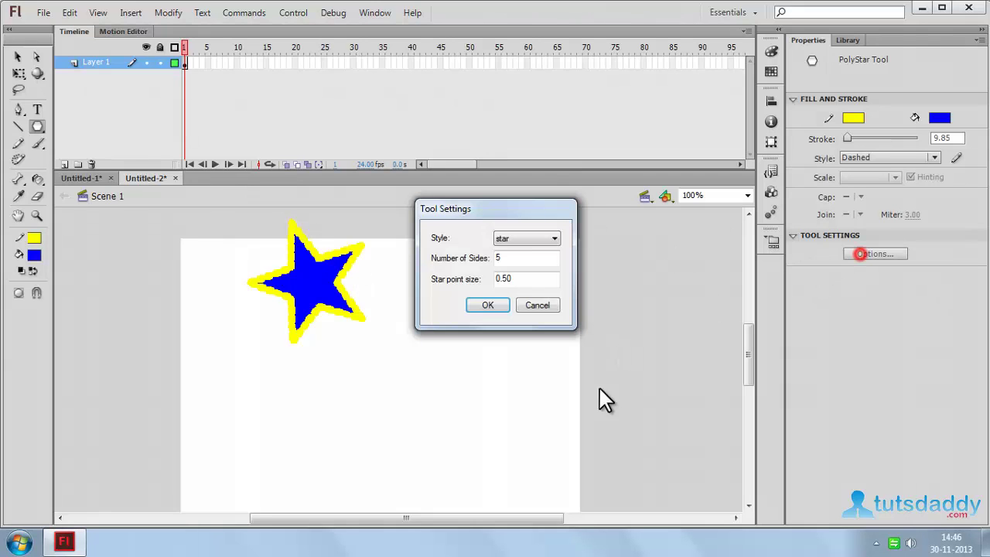
{"action": "left_click", "coordinate": [515, 238]}
{"action": "left_click", "coordinate": [527, 253]}
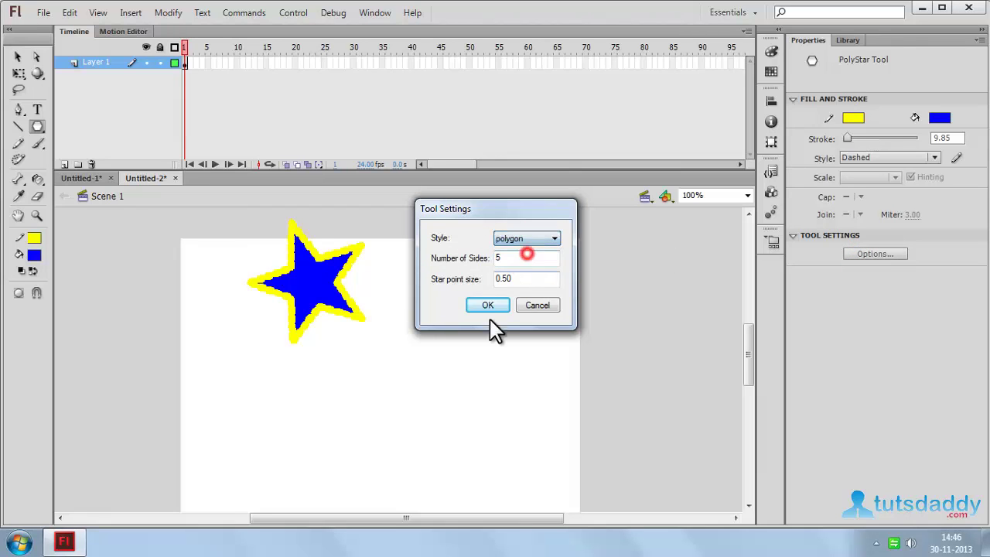
{"action": "double_click", "coordinate": [518, 260]}
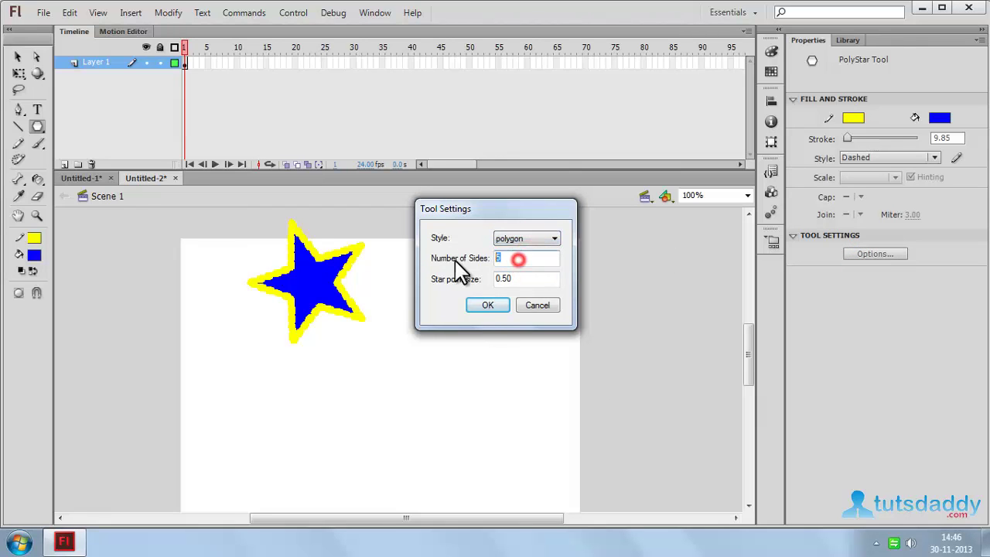
{"action": "left_click", "coordinate": [485, 308]}
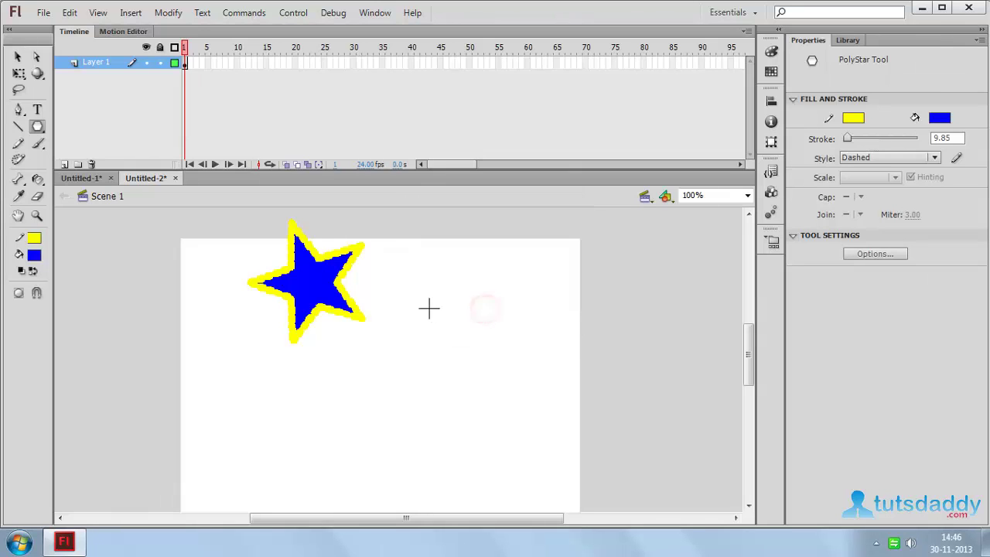
{"action": "mouse_move", "coordinate": [429, 308]}
{"action": "left_mouse_down"}
{"action": "mouse_move", "coordinate": [523, 400]}
{"action": "mouse_move", "coordinate": [491, 368]}
{"action": "left_mouse_up"}
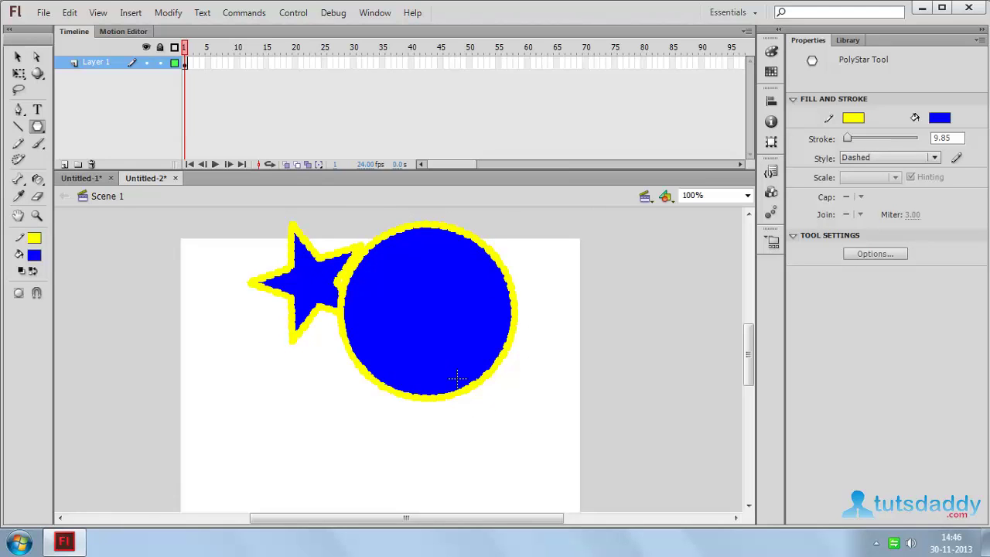
Open the PolyStar tool settings and select the number of sides for editing
{"action": "left_click", "coordinate": [868, 258]}
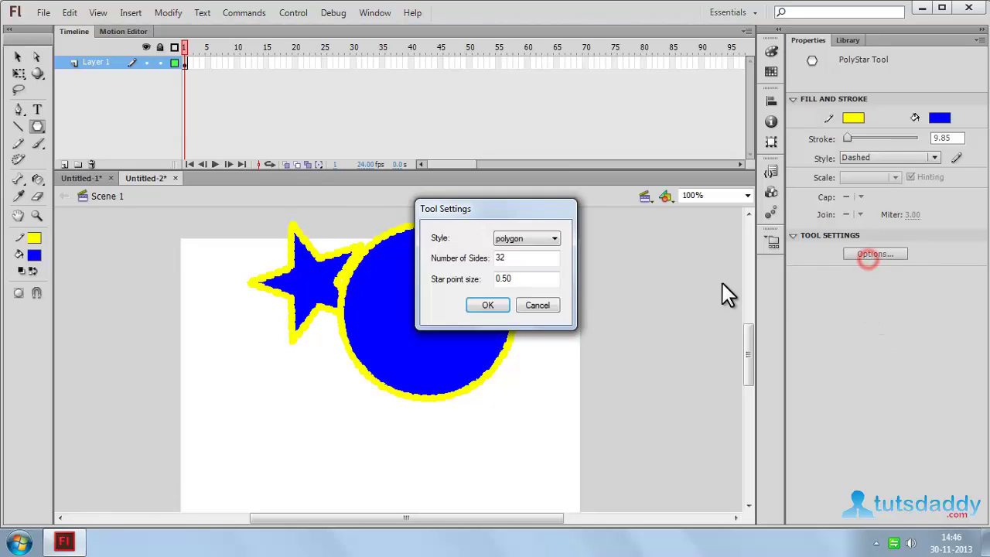
{"action": "double_click", "coordinate": [526, 261]}
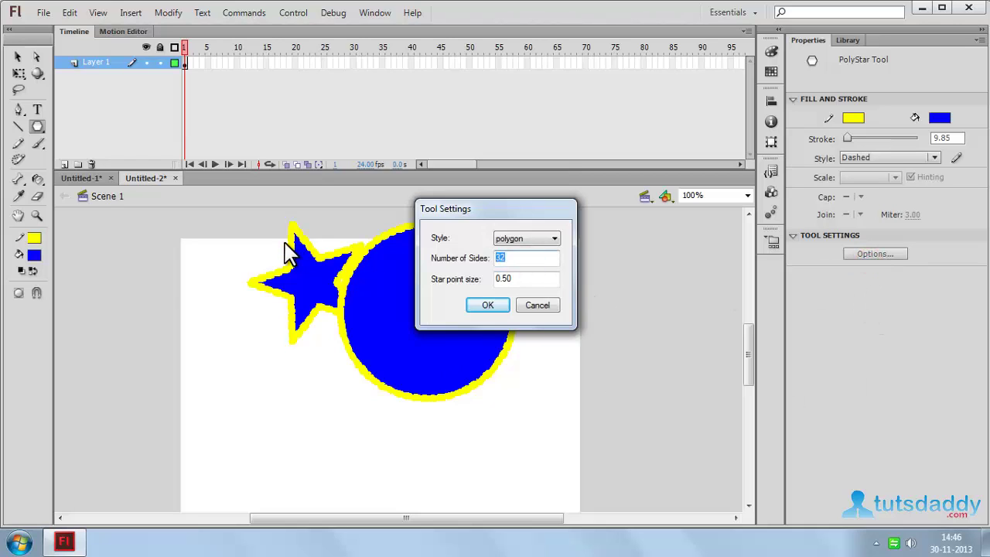
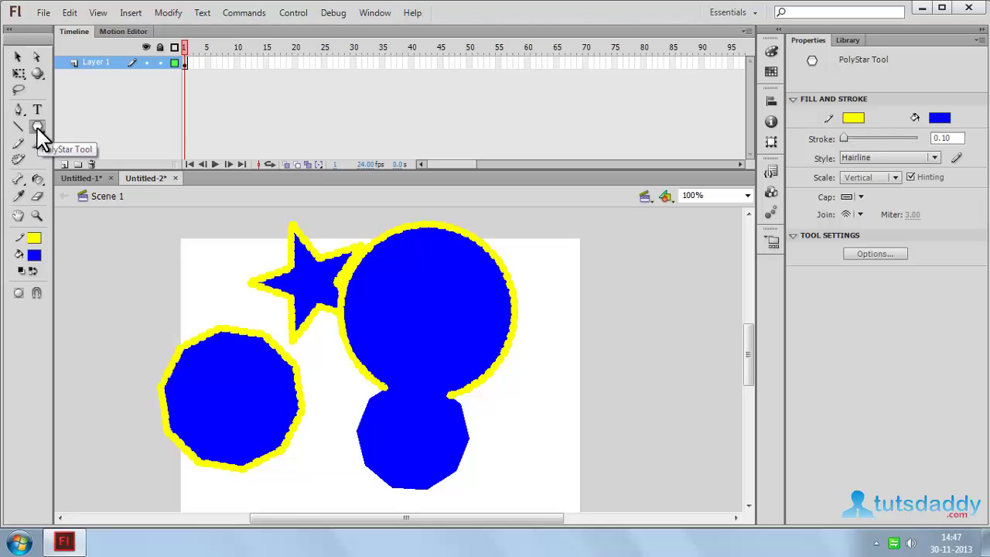
Clear the stage and draw a 210 by 220 blue oval primitive near the middle
{"action": "key", "text": "ctrl+a"}
{"action": "key", "text": "Delete"}
{"action": "left_click", "coordinate": [37, 128]}
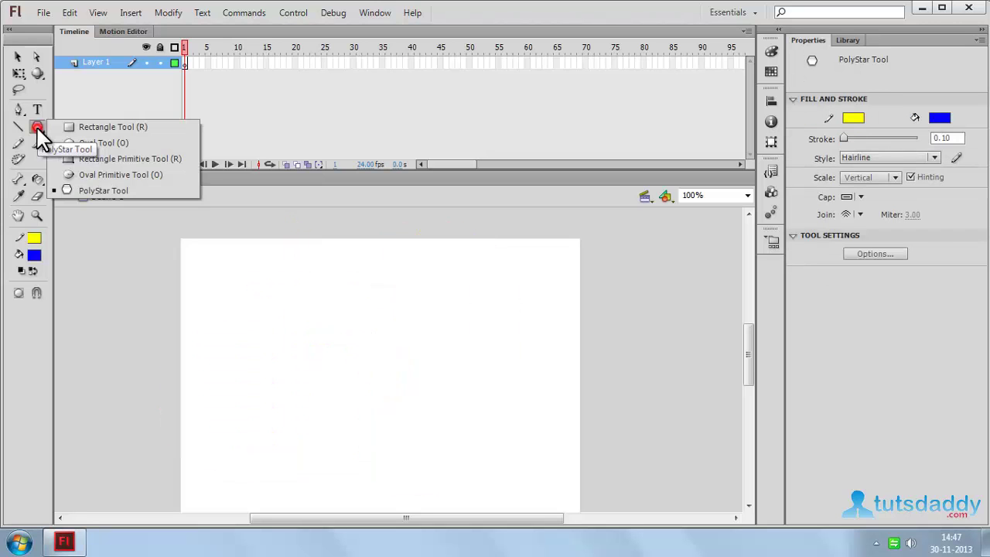
{"action": "left_click", "coordinate": [96, 173]}
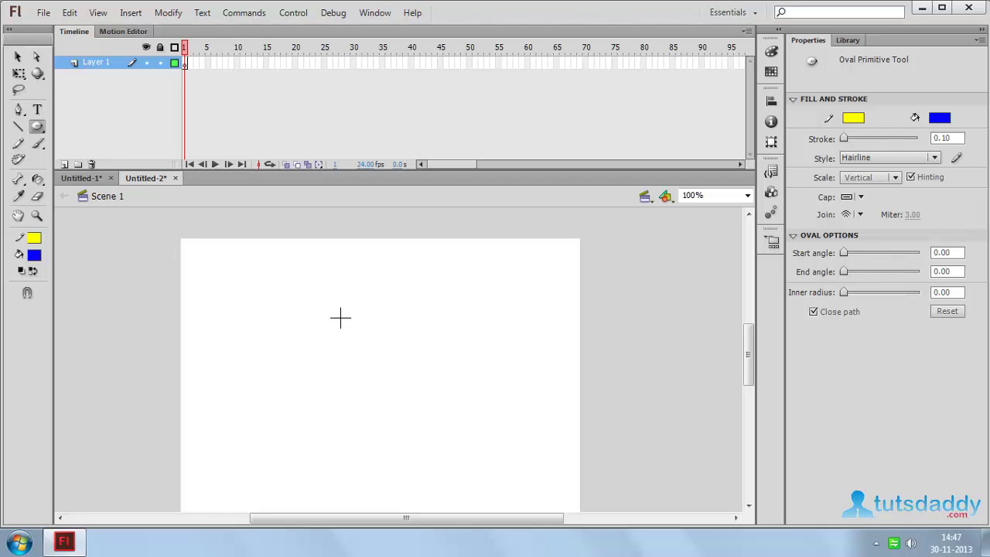
{"action": "left_click_drag", "start_coordinate": [317, 297], "coordinate": [473, 456]}
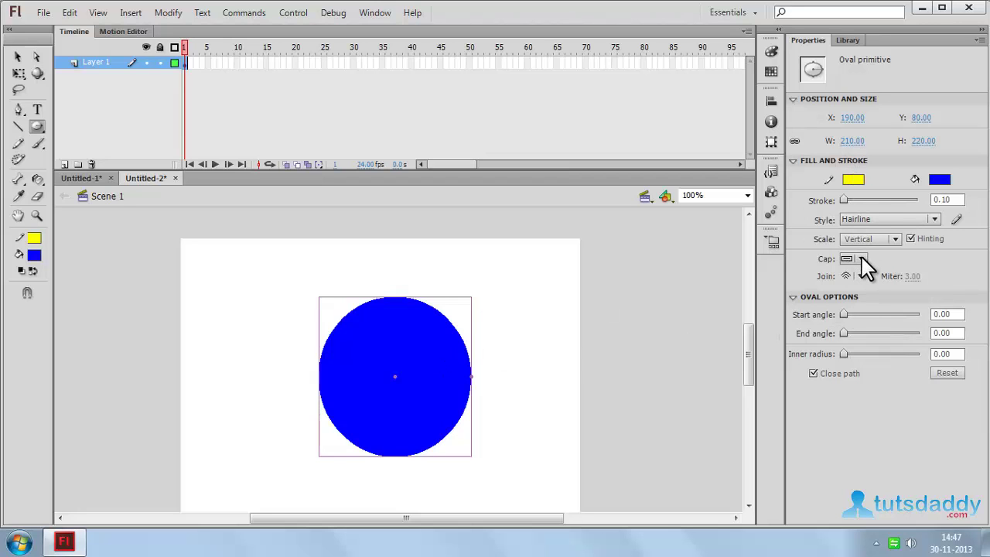
Try a Dashed stroke of 5.95 on the oval primitive, and set the style back to Hairline
{"action": "mouse_move", "coordinate": [847, 199]}
{"action": "left_mouse_down"}
{"action": "mouse_move", "coordinate": [862, 199]}
{"action": "mouse_move", "coordinate": [850, 218]}
{"action": "left_mouse_up"}
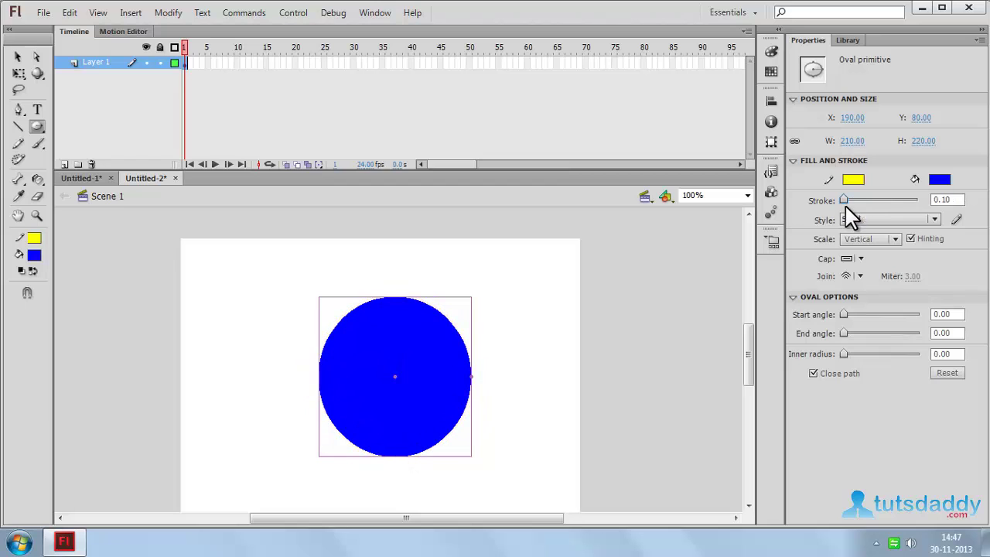
{"action": "left_click", "coordinate": [857, 220]}
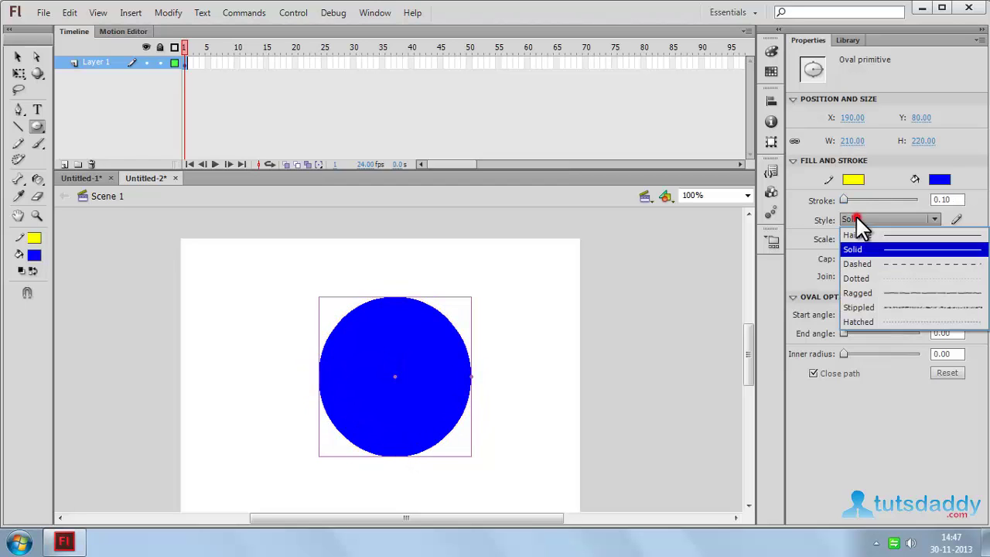
{"action": "left_click", "coordinate": [873, 263]}
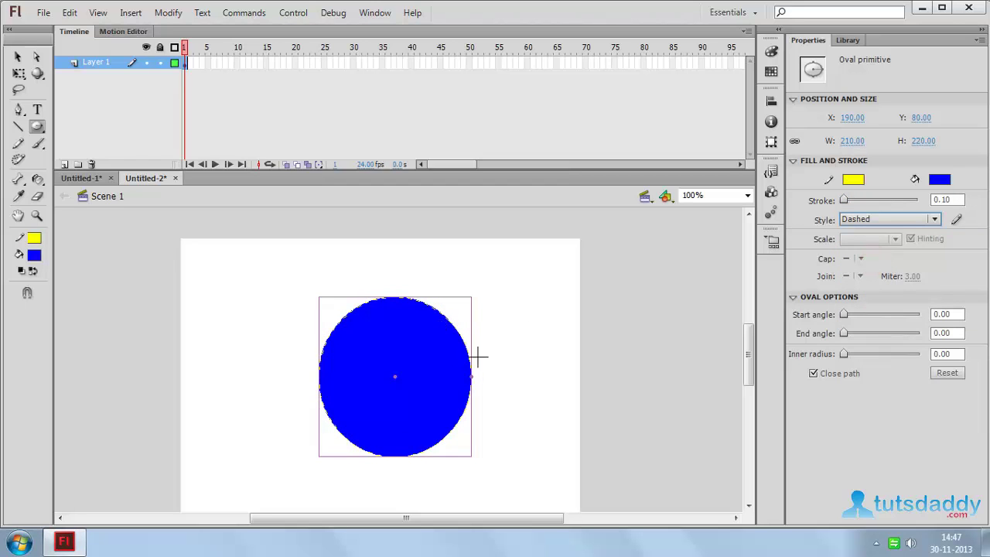
{"action": "left_click_drag", "start_coordinate": [843, 201], "coordinate": [845, 210]}
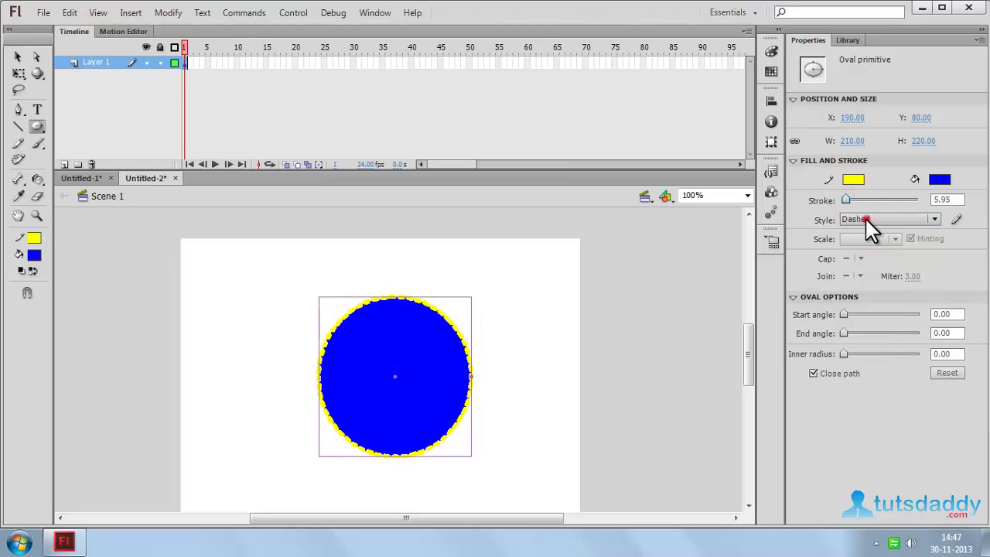
{"action": "left_click", "coordinate": [865, 218]}
{"action": "left_click", "coordinate": [872, 236]}
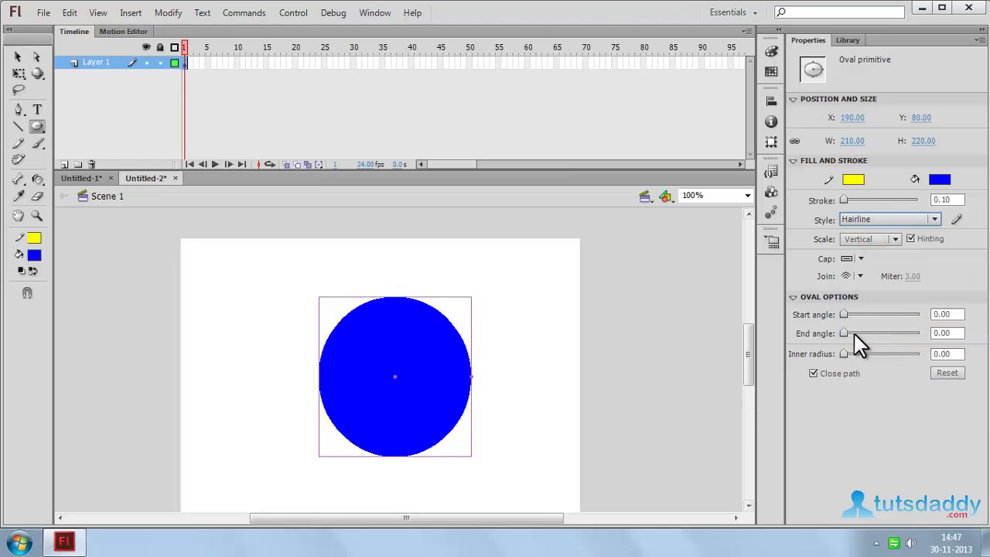
Turn the oval primitive into a closed ring with inner radius 80.14 and end angle 360, trying an end angle of 353.14 first
{"action": "left_click_drag", "start_coordinate": [844, 315], "coordinate": [933, 358]}
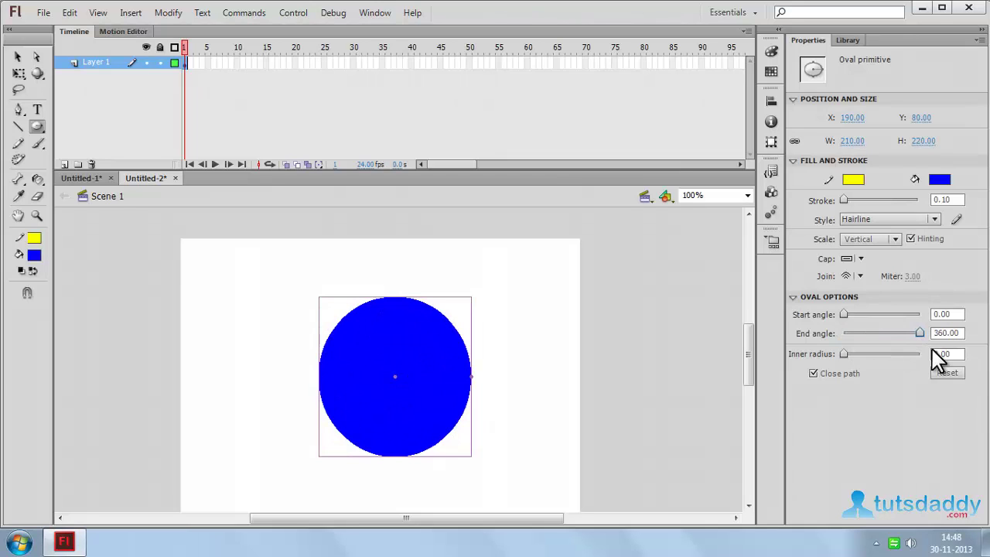
{"action": "mouse_move", "coordinate": [932, 347]}
{"action": "left_mouse_down"}
{"action": "mouse_move", "coordinate": [901, 344]}
{"action": "mouse_move", "coordinate": [914, 347]}
{"action": "left_mouse_up"}
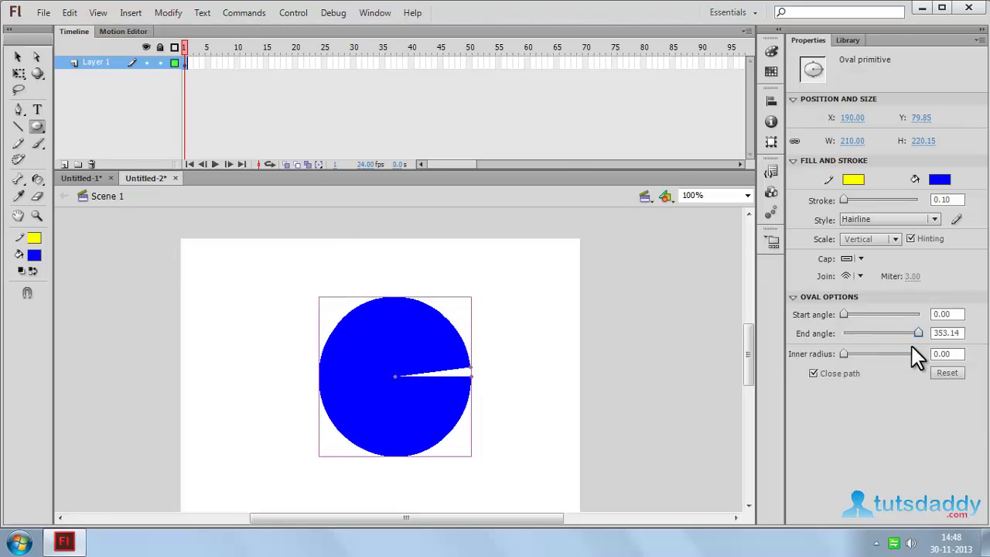
{"action": "left_click_drag", "start_coordinate": [844, 353], "coordinate": [905, 353]}
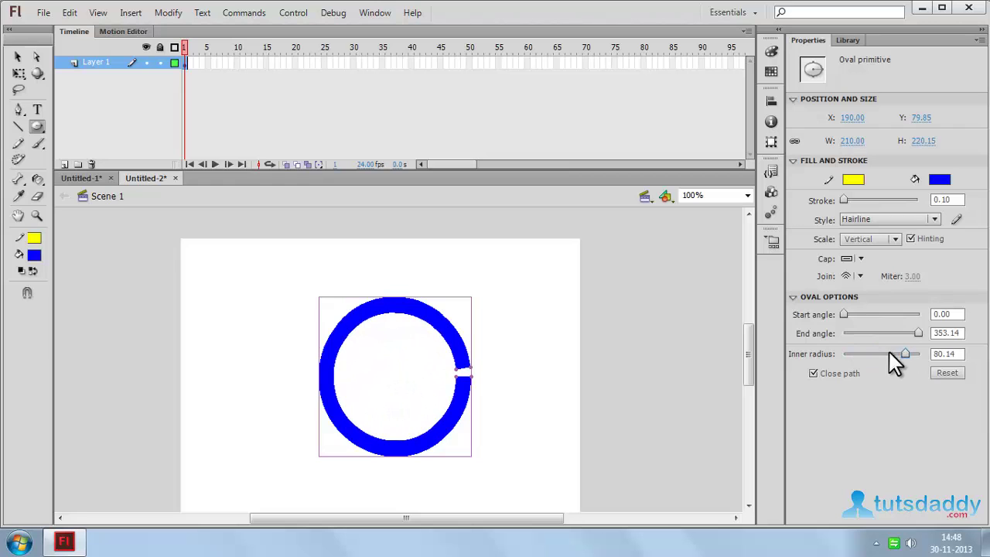
{"action": "left_click", "coordinate": [918, 334]}
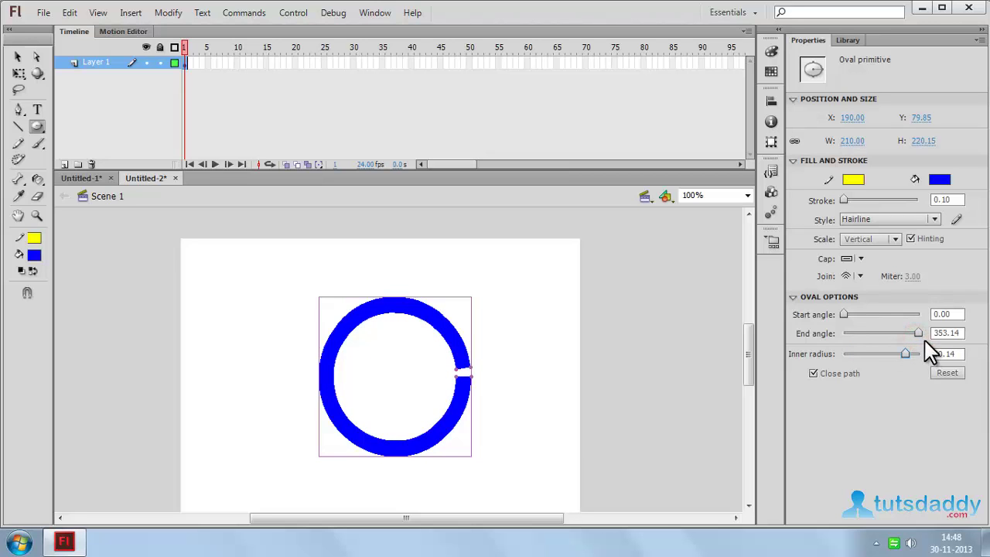
{"action": "left_click_drag", "start_coordinate": [917, 333], "coordinate": [935, 353]}
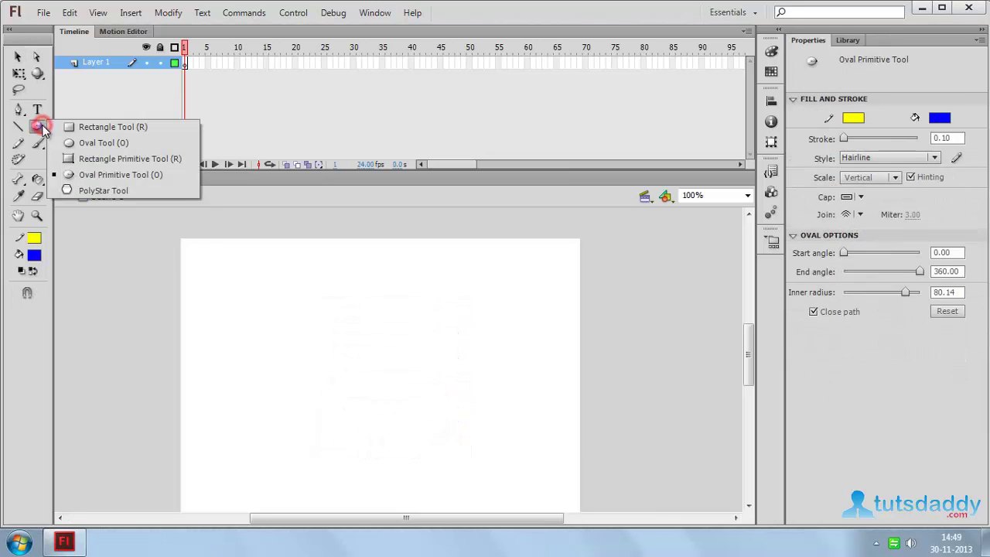
Draw a blue rectangle about 110 high near the middle of the stage, with a 20 radius on its upper-right corner only
{"action": "left_click", "coordinate": [86, 127]}
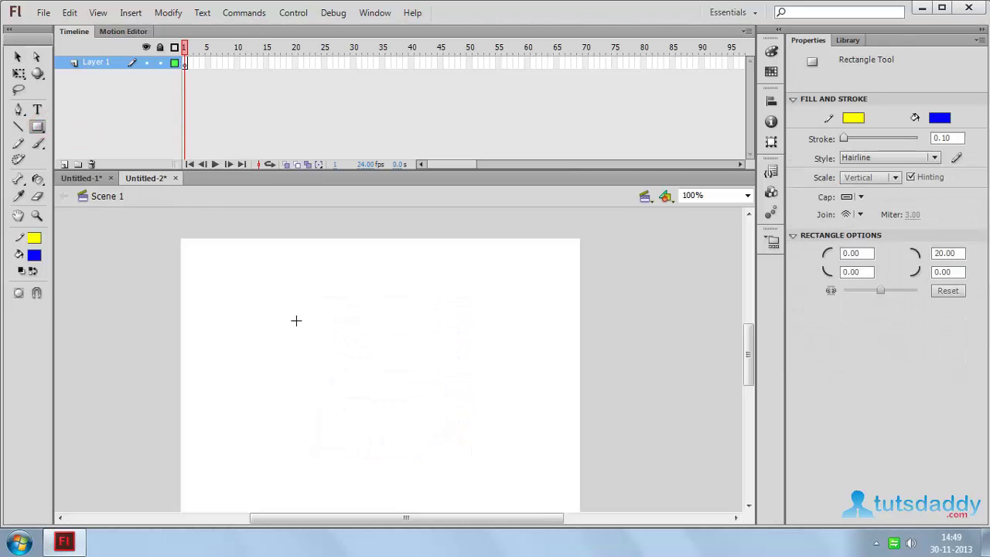
{"action": "left_click_drag", "start_coordinate": [291, 312], "coordinate": [464, 391]}
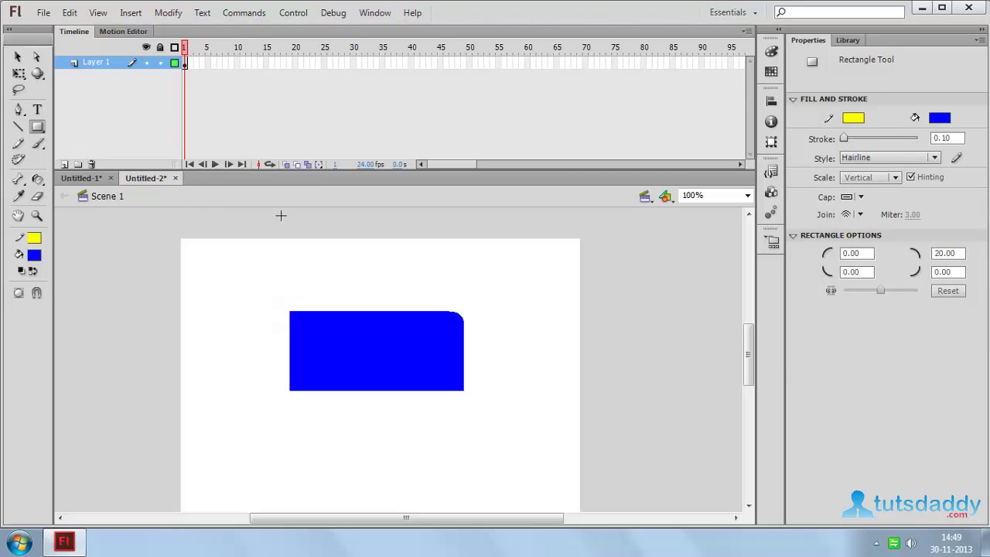
Select the left half of the blue rectangle and give it a solid green stroke of 11.85 and a gold fill
{"action": "left_click", "coordinate": [19, 62]}
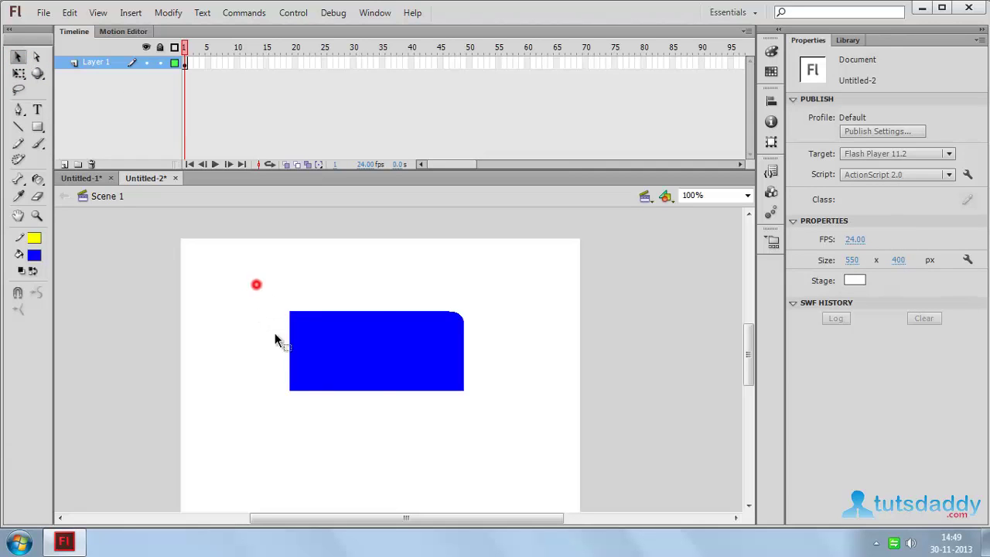
{"action": "left_click_drag", "start_coordinate": [256, 284], "coordinate": [372, 426]}
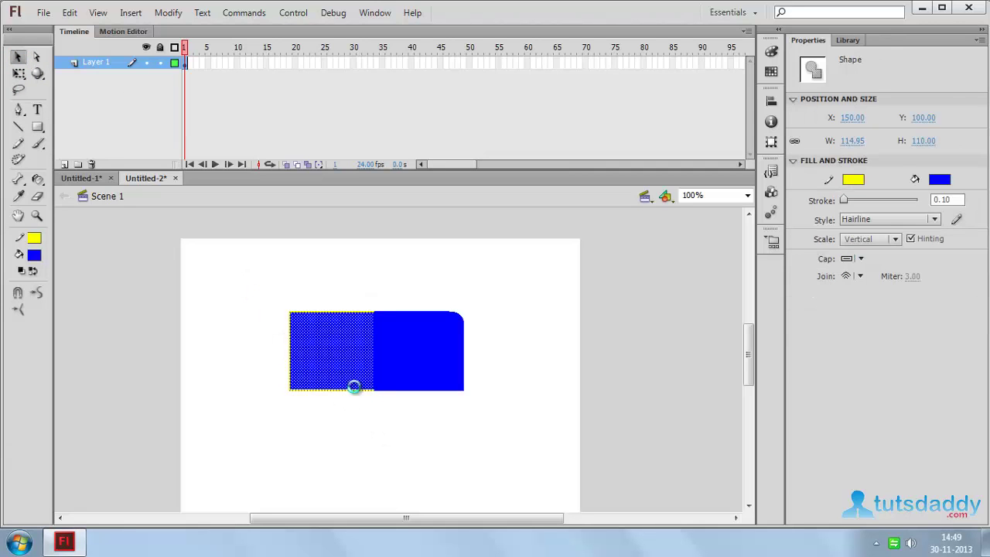
{"action": "left_click", "coordinate": [854, 180]}
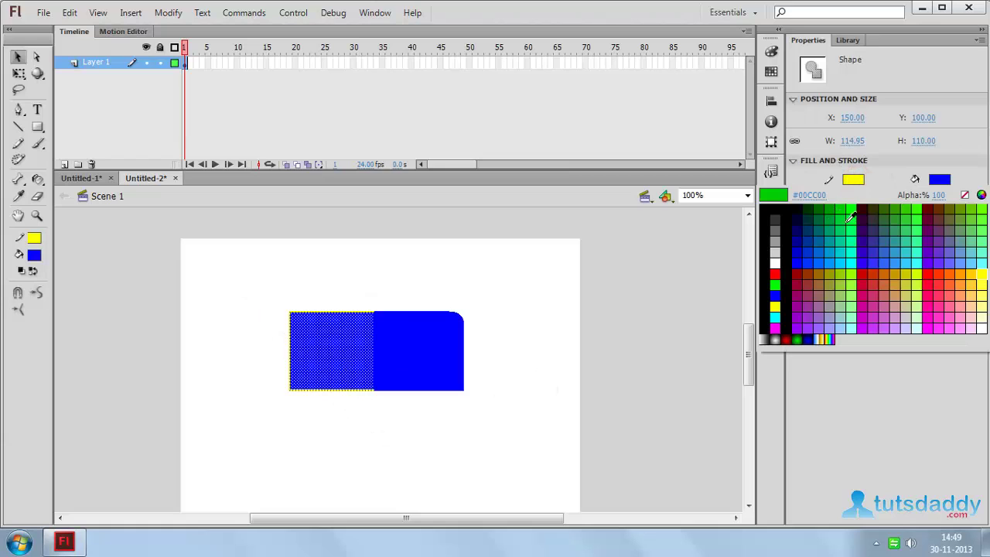
{"action": "left_click", "coordinate": [844, 204]}
{"action": "mouse_move", "coordinate": [844, 203]}
{"action": "left_mouse_down"}
{"action": "mouse_move", "coordinate": [843, 193]}
{"action": "mouse_move", "coordinate": [850, 199]}
{"action": "left_mouse_up"}
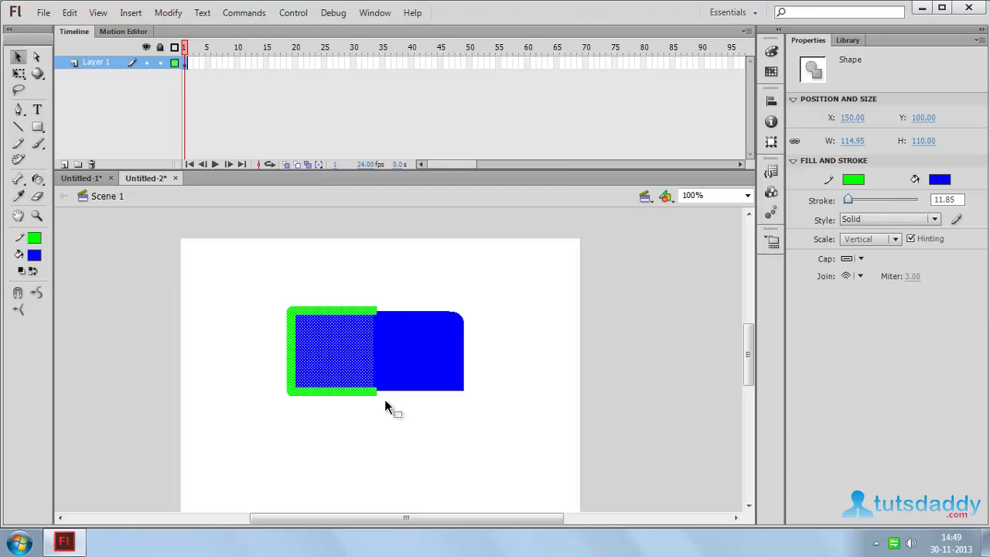
{"action": "left_click", "coordinate": [939, 181]}
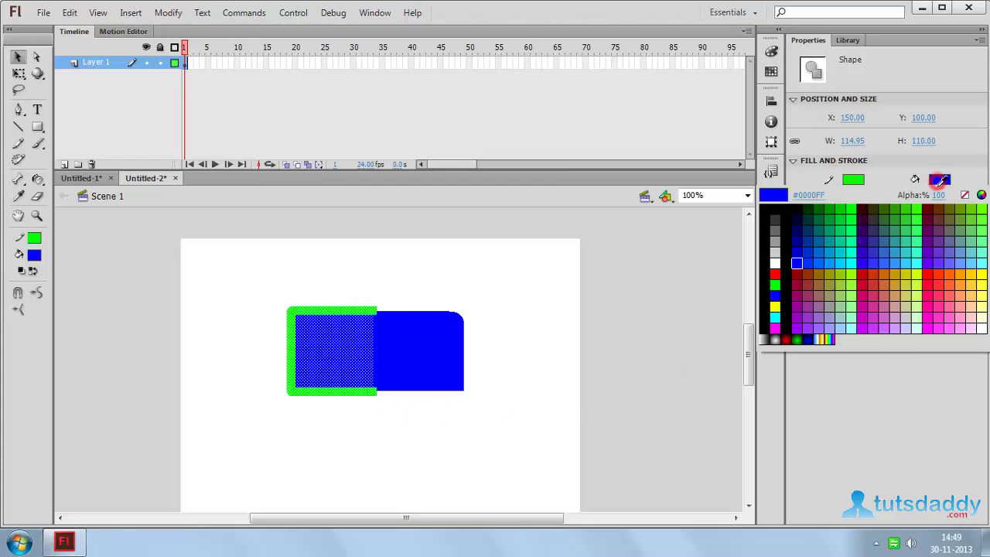
{"action": "left_click", "coordinate": [903, 270]}
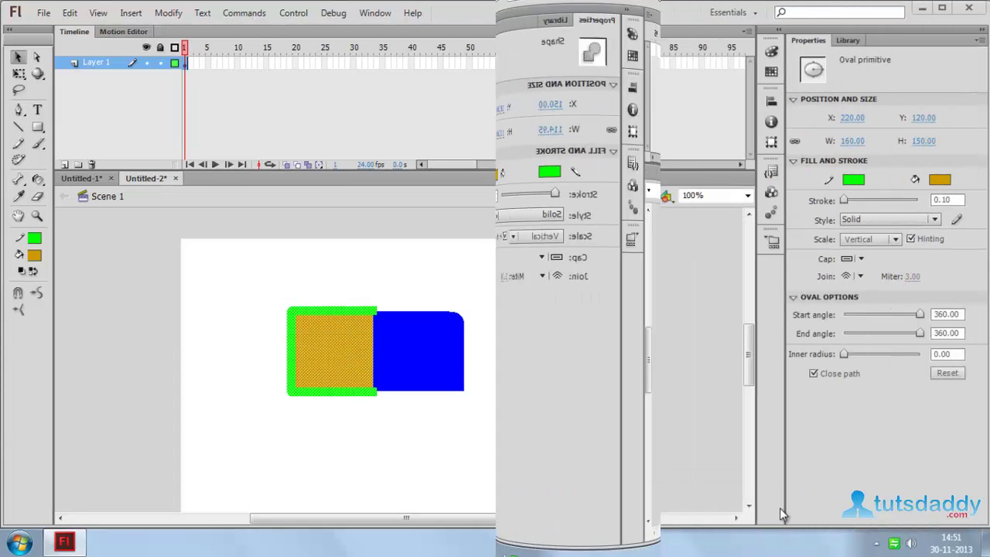
Use Free Transform to enlarge, rotate and move the gold oval primitive down, and shrink it to about 140 by 143
{"action": "left_click", "coordinate": [18, 74]}
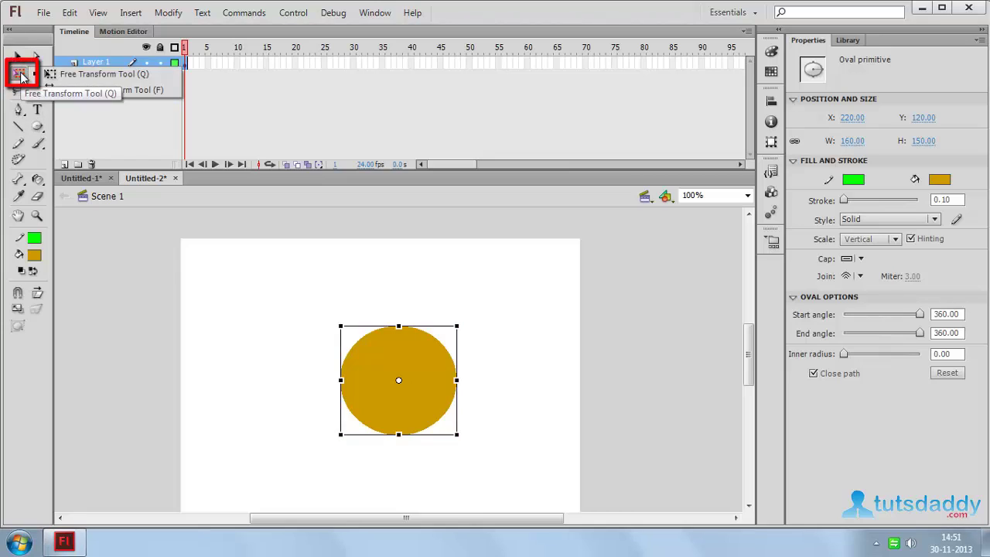
{"action": "left_click", "coordinate": [108, 79]}
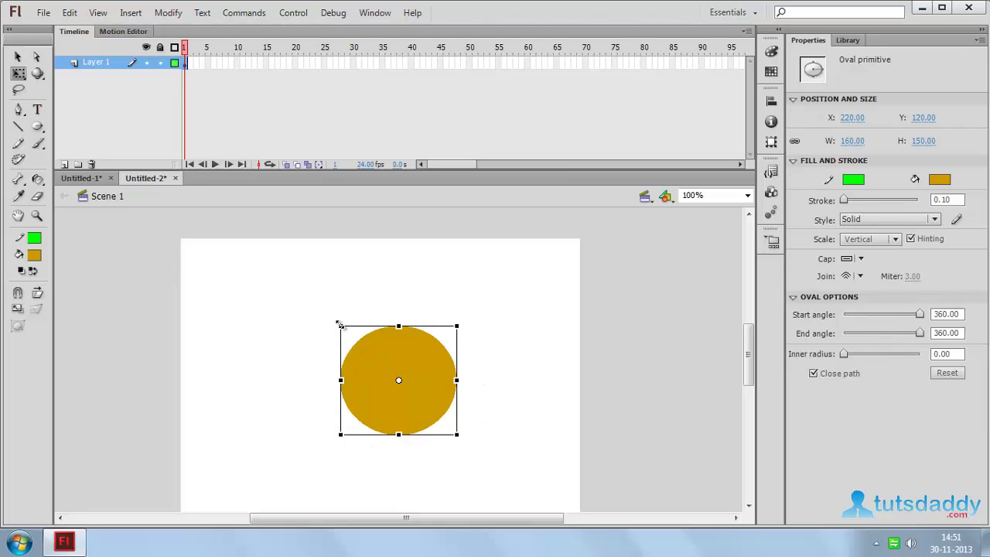
{"action": "left_click_drag", "start_coordinate": [340, 324], "coordinate": [297, 268]}
{"action": "left_click_drag", "start_coordinate": [460, 258], "coordinate": [286, 280]}
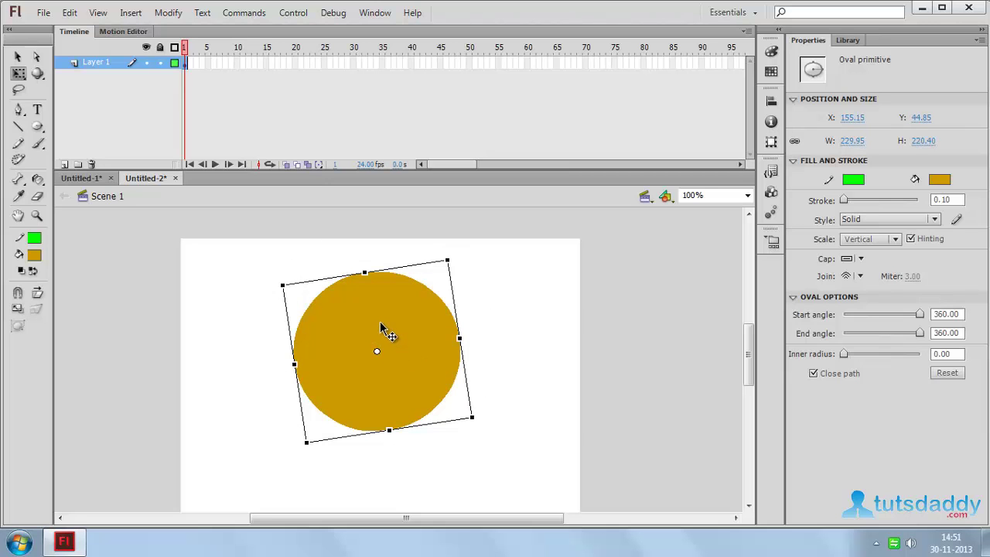
{"action": "left_click_drag", "start_coordinate": [389, 332], "coordinate": [420, 390]}
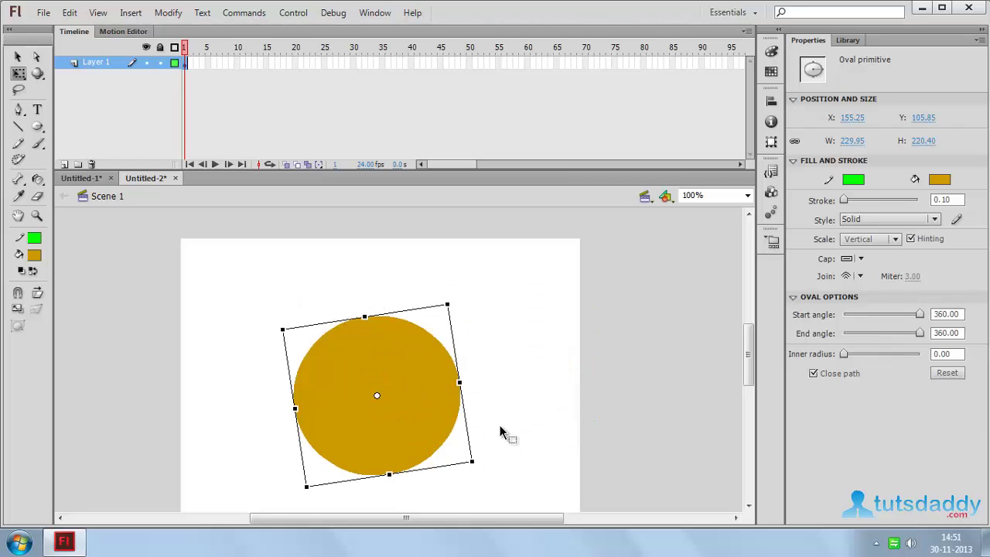
{"action": "left_click_drag", "start_coordinate": [450, 306], "coordinate": [394, 367]}
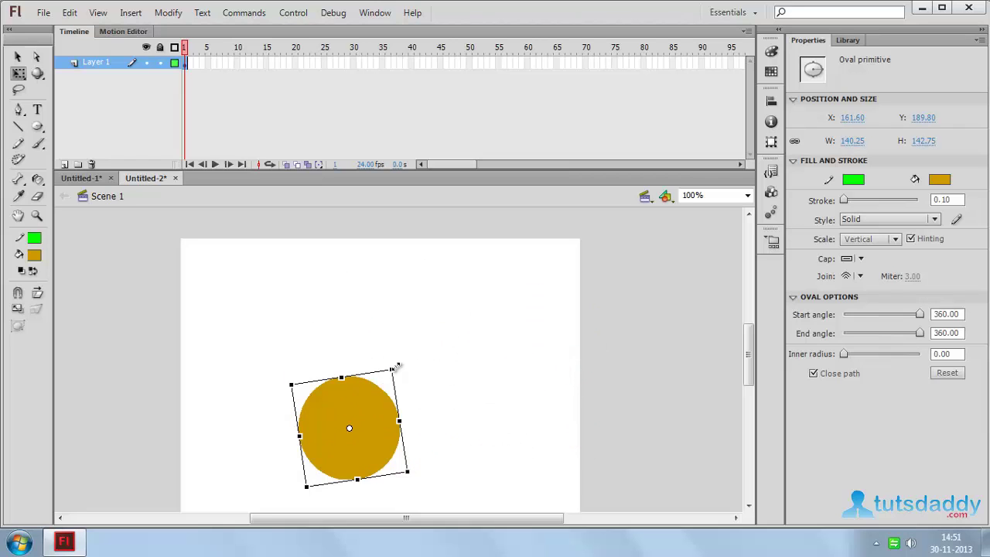
Remove the gold oval primitive and draw a larger gold oval with the regular Oval tool near the middle of the stage
{"action": "left_click", "coordinate": [37, 56]}
{"action": "left_click", "coordinate": [376, 411]}
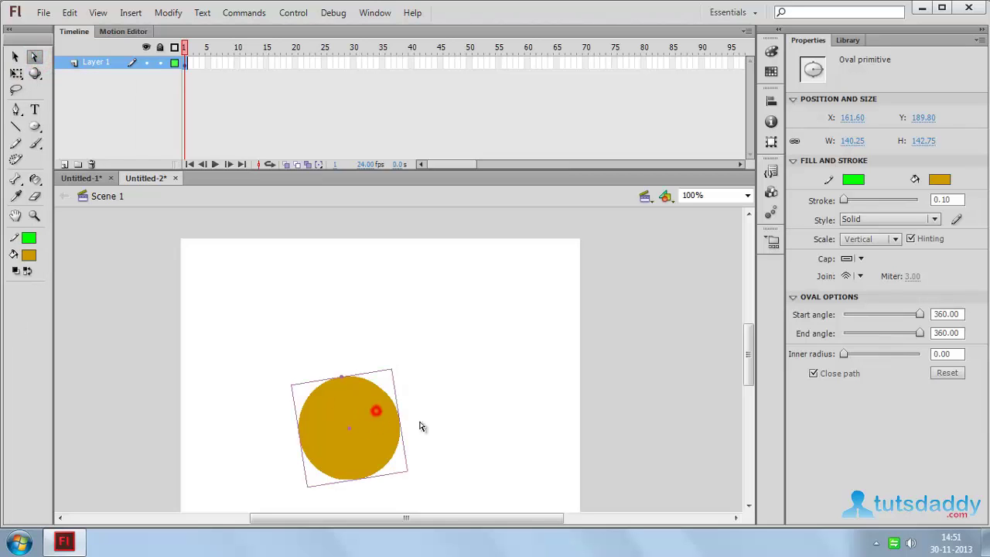
{"action": "left_click", "coordinate": [35, 126]}
{"action": "left_click", "coordinate": [72, 142]}
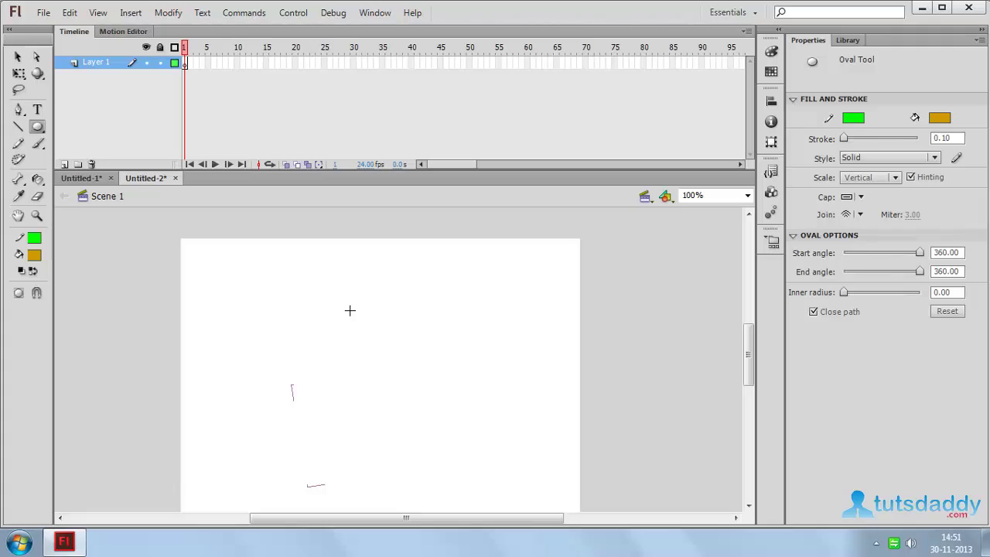
{"action": "left_click_drag", "start_coordinate": [325, 303], "coordinate": [492, 463]}
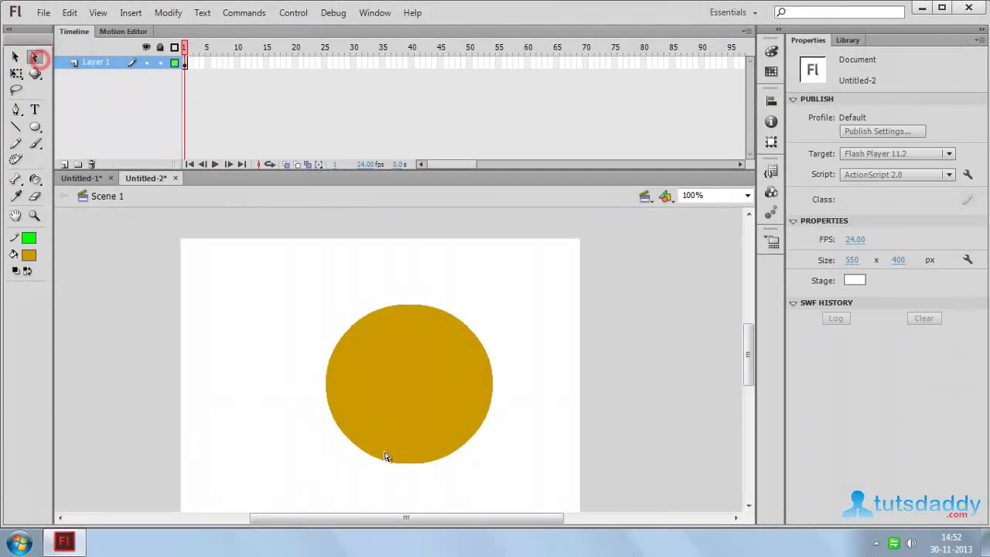
Reshape the gold oval with the Subselection tool, pulling its rightmost anchor point outward and its top and bottom anchor points inward
{"action": "left_click", "coordinate": [424, 310]}
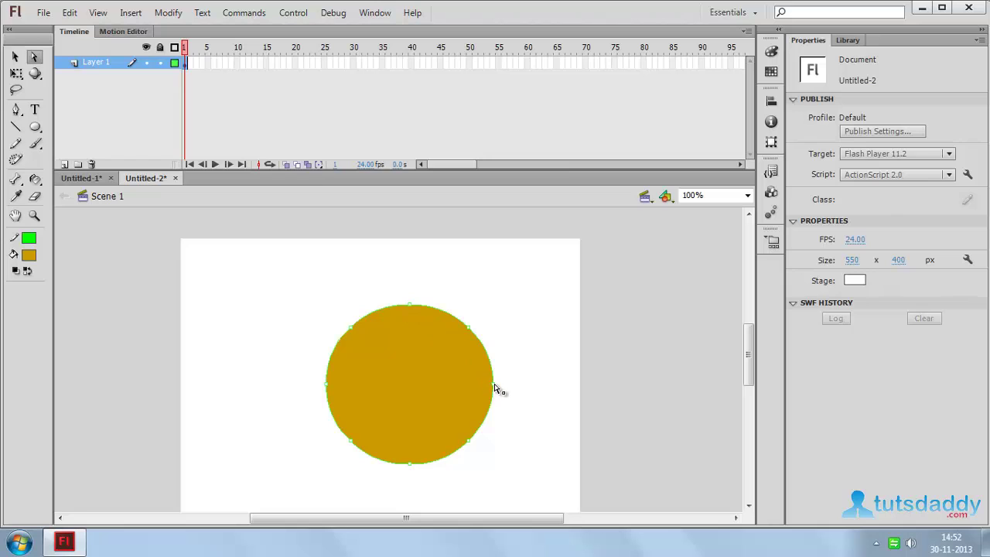
{"action": "left_click_drag", "start_coordinate": [495, 385], "coordinate": [558, 382]}
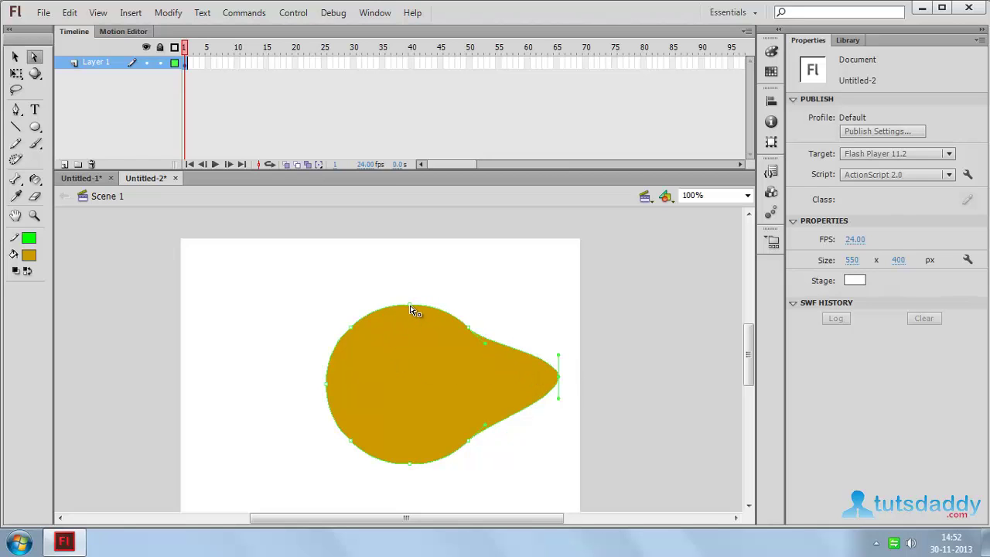
{"action": "left_click_drag", "start_coordinate": [411, 309], "coordinate": [414, 349]}
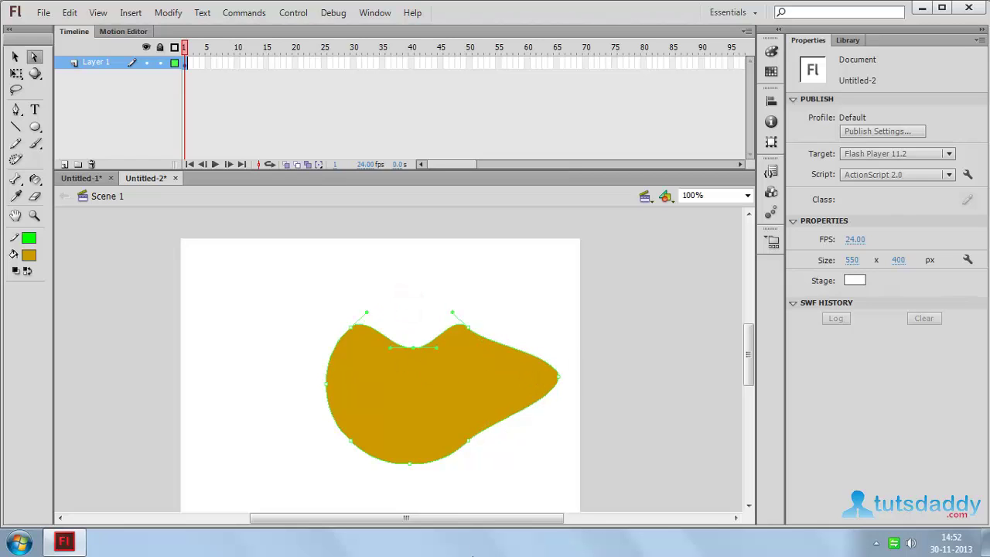
{"action": "left_click_drag", "start_coordinate": [410, 463], "coordinate": [408, 435]}
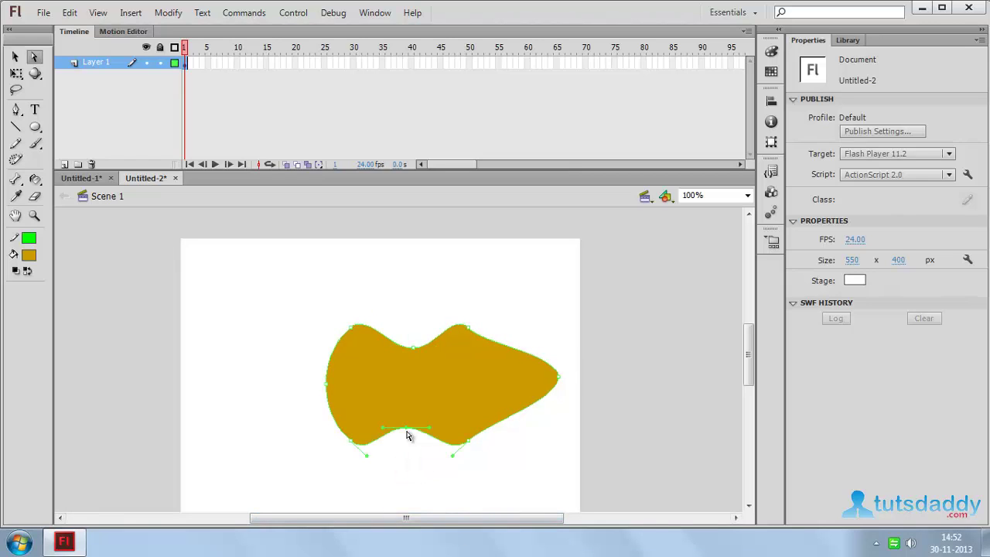